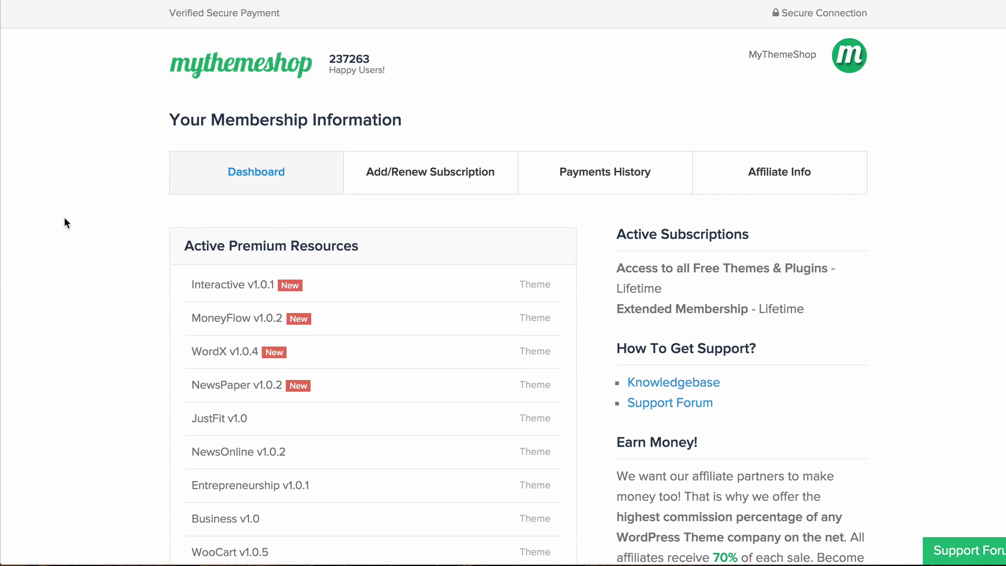
# Download the WP Review Pro plugin files from the active premium resources and save wp-review-pro.zip in the MyThemeShop folder on the Desktop.
pyautogui.scroll(-12, 63, 217)
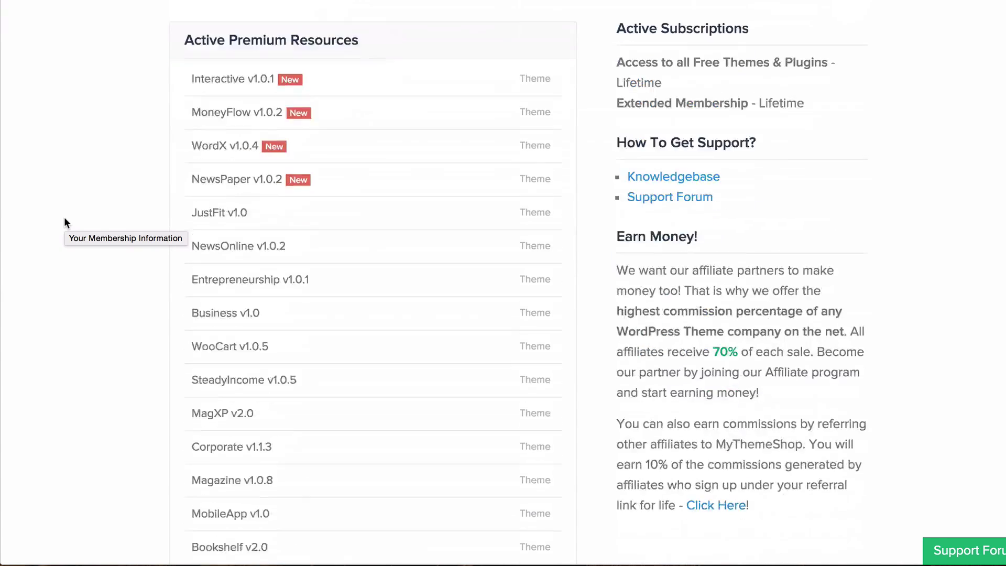
pyautogui.scroll(-20, 89, 341)
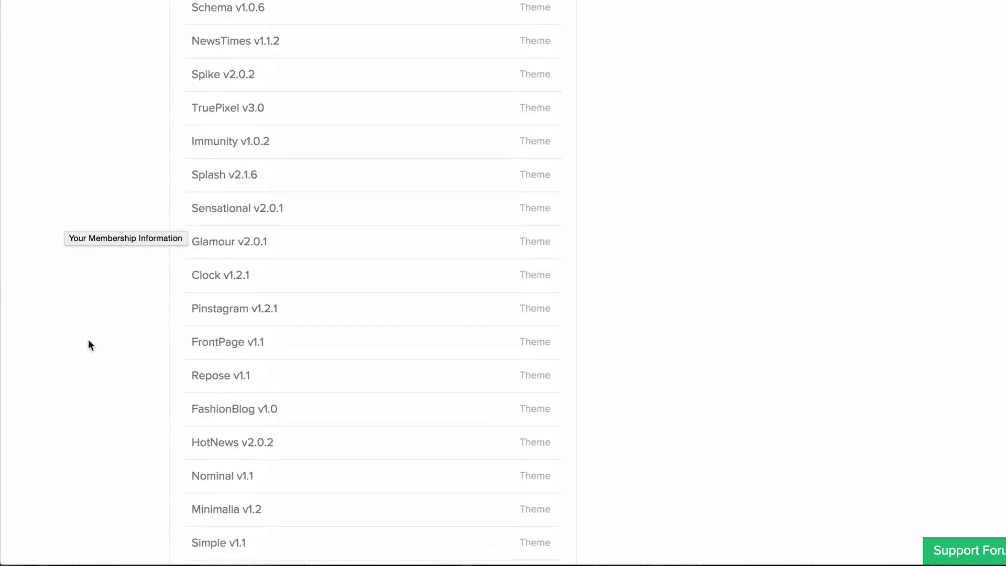
pyautogui.scroll(-7, 88, 345)
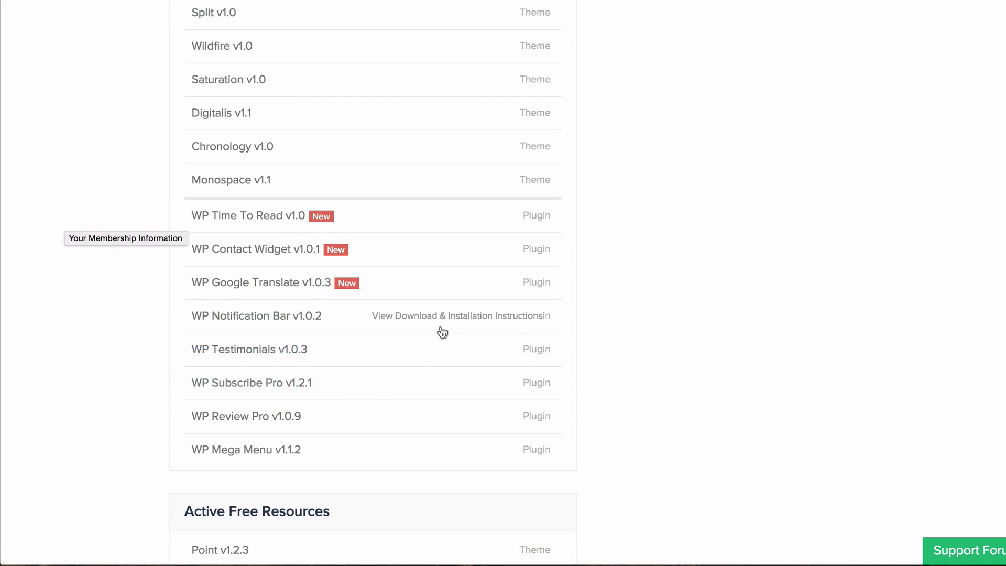
pyautogui.click(327, 418)
pyautogui.scroll(-5, 326, 412)
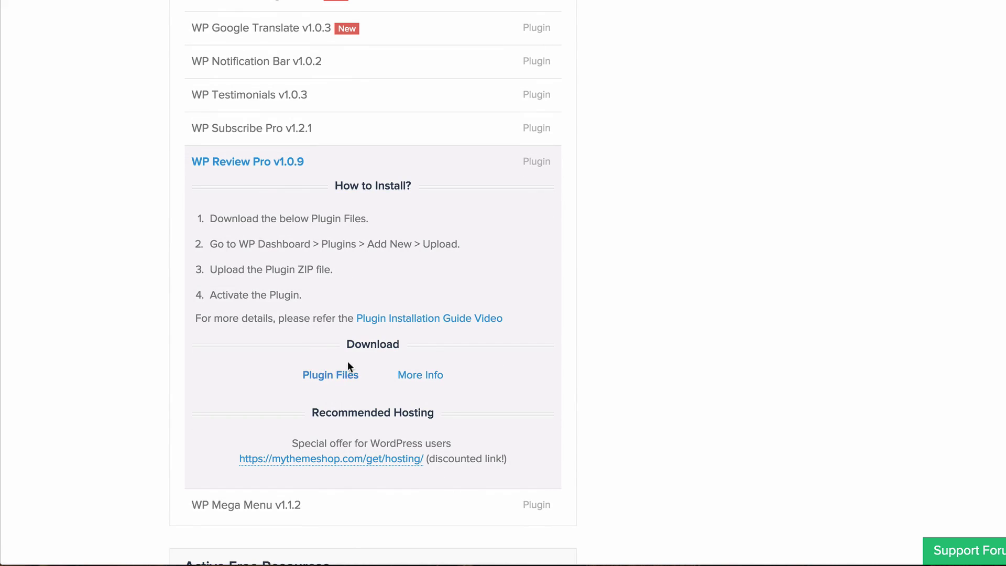
pyautogui.click(342, 379)
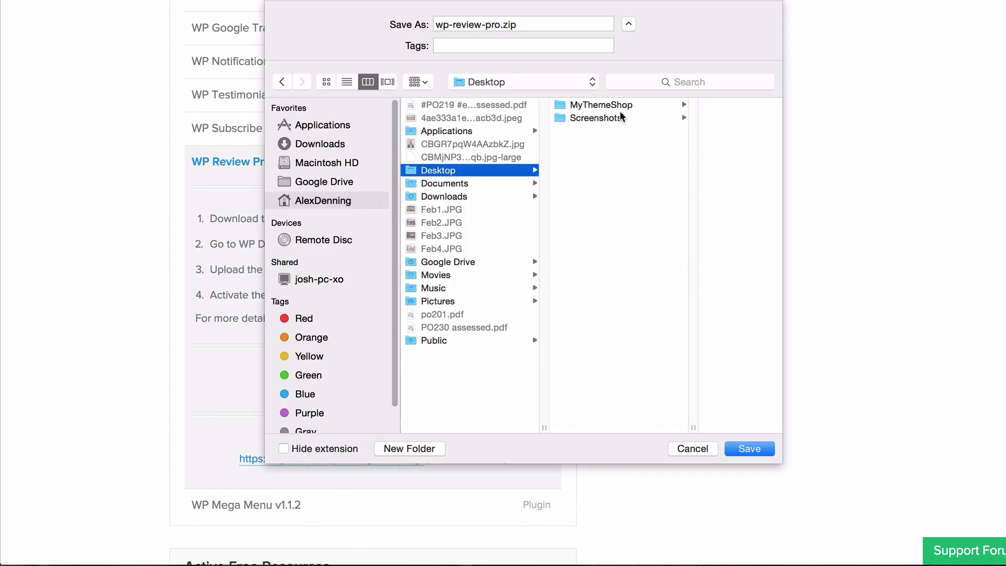
pyautogui.click(615, 110)
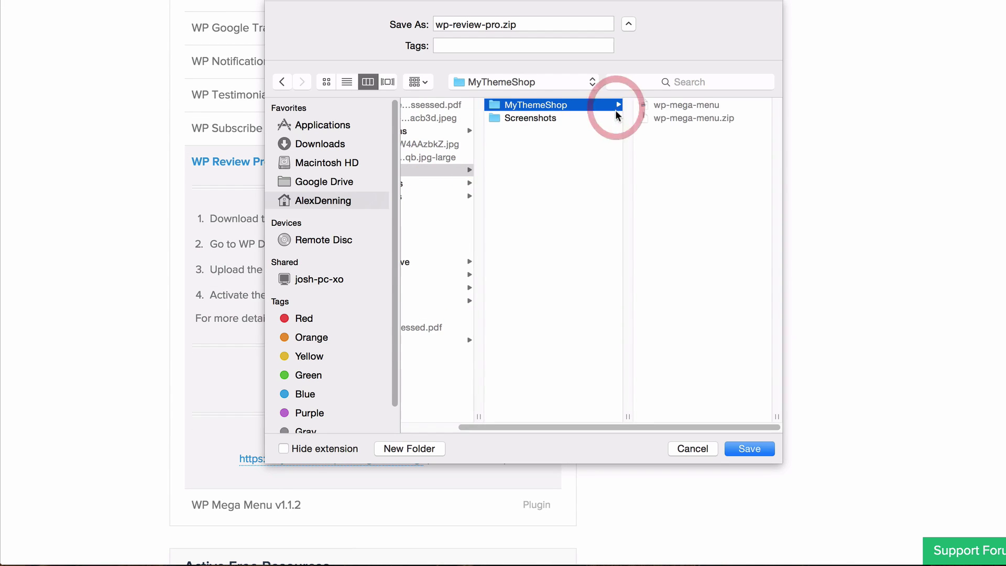
pyautogui.click(746, 446)
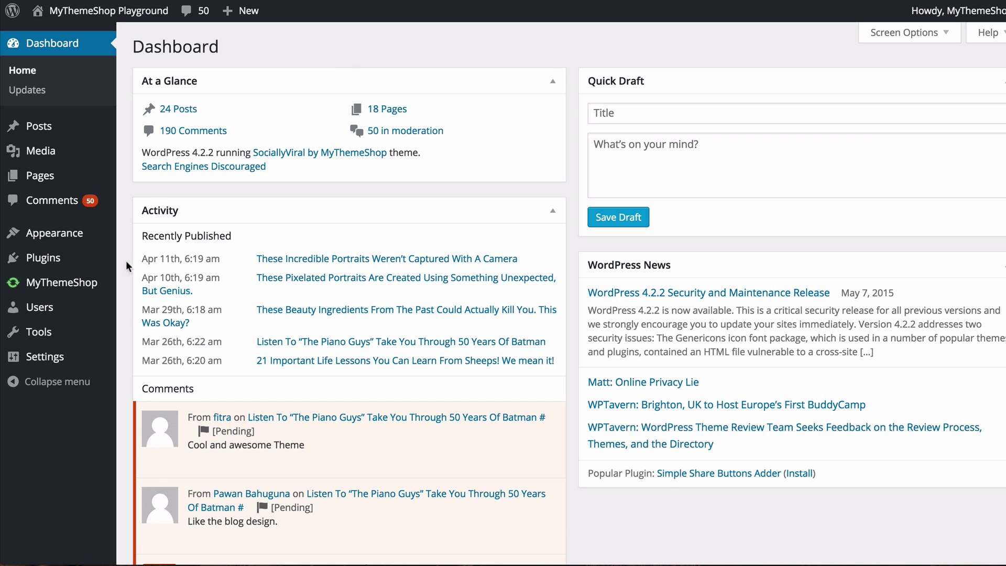
# In the WordPress admin, install a new plugin from the uploaded file wp-review-pro.zip and activate it.
pyautogui.moveTo(76, 269)
pyautogui.click(132, 282)
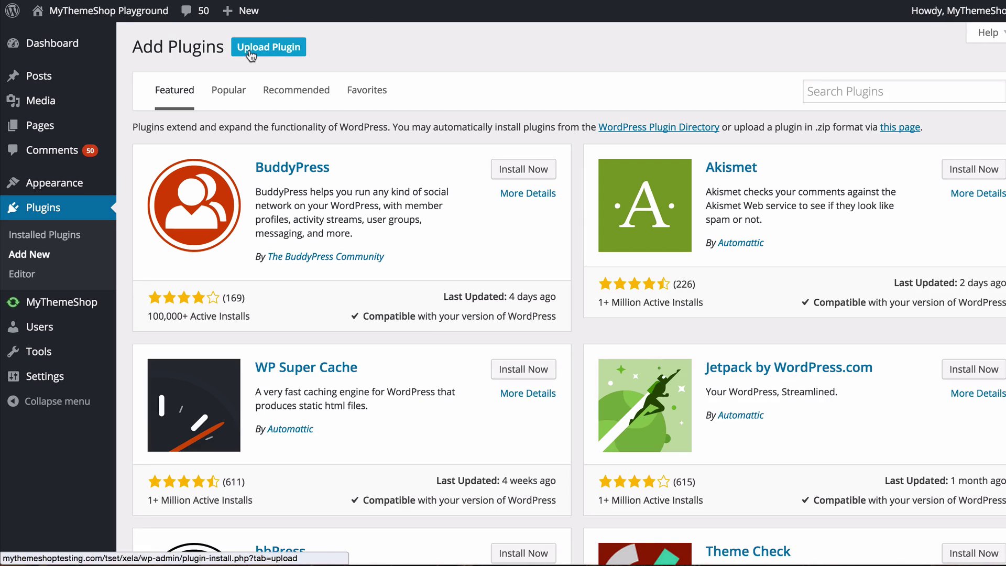
pyautogui.click(262, 46)
pyautogui.click(449, 171)
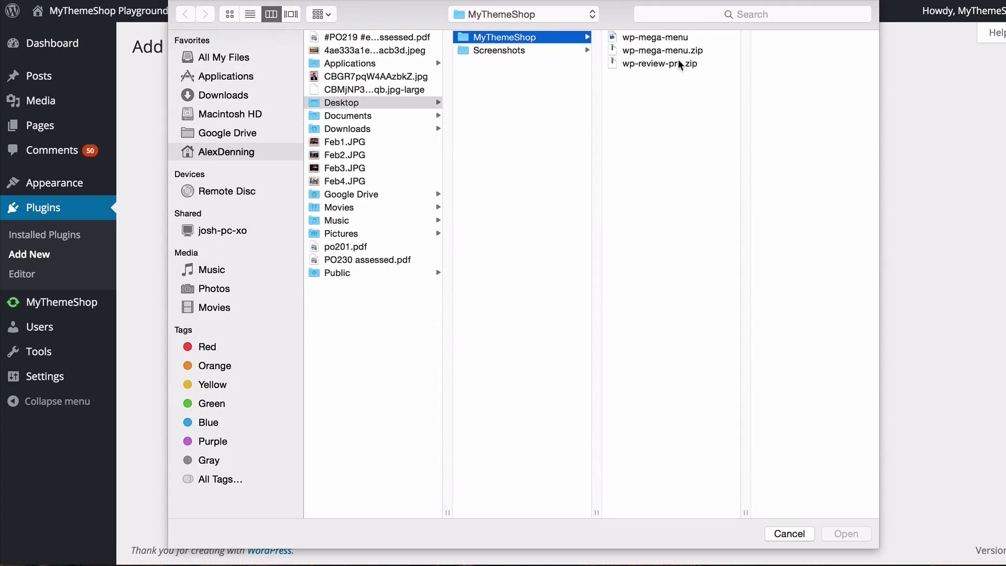
pyautogui.click(681, 64)
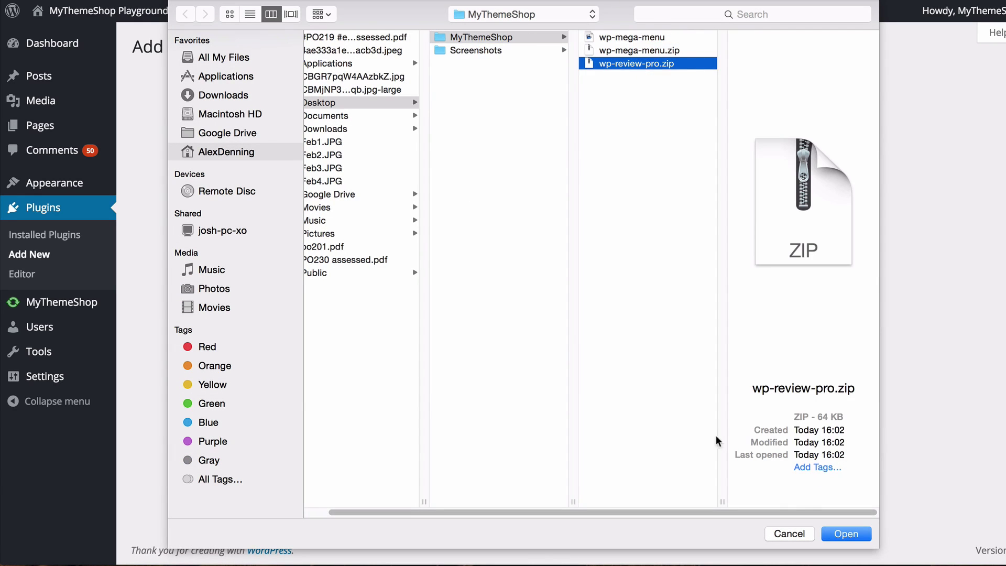
pyautogui.click(844, 534)
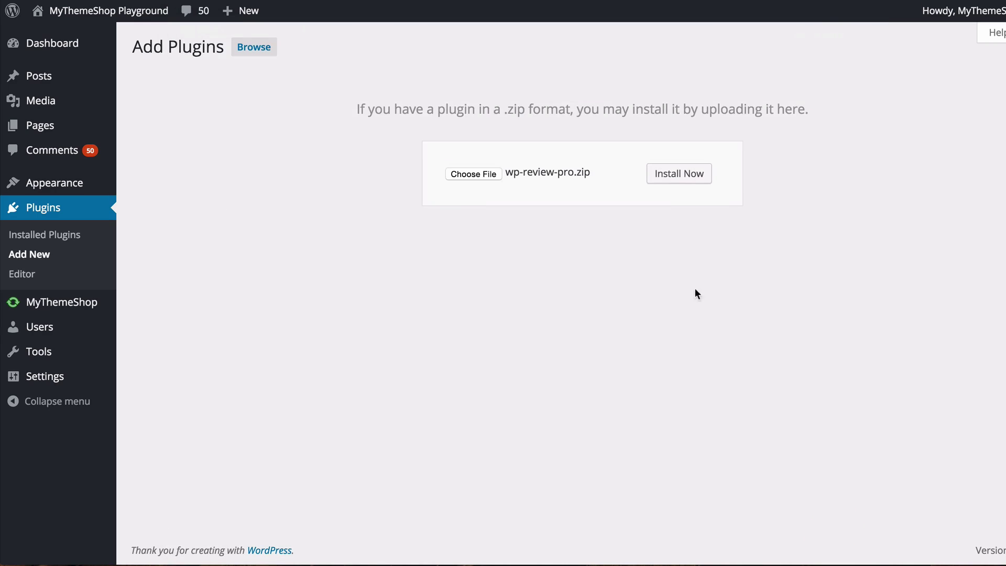
pyautogui.click(683, 180)
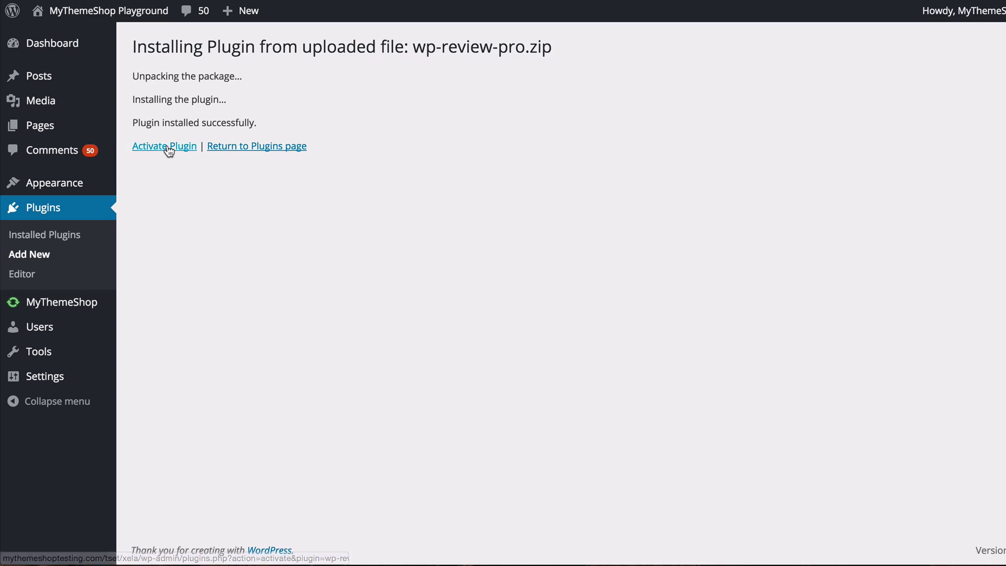
pyautogui.click(168, 150)
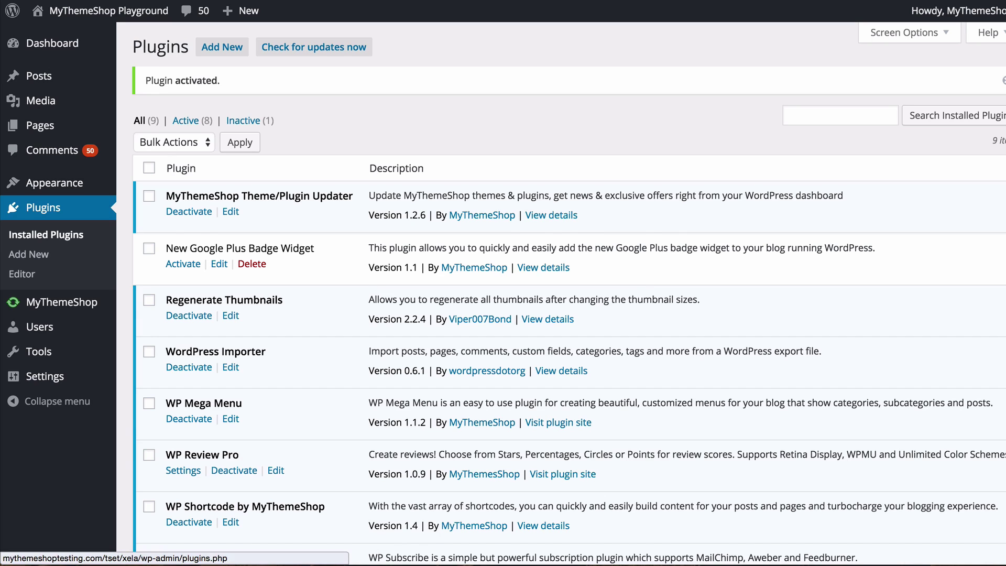
# Open the WP Review settings and set the review location to After Content.
pyautogui.moveTo(57, 377)
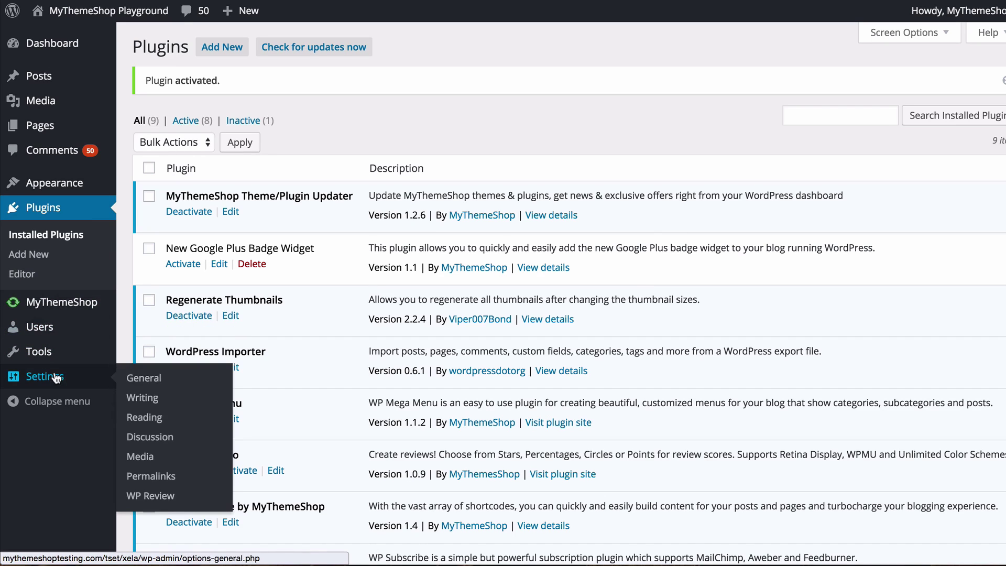
pyautogui.click(149, 502)
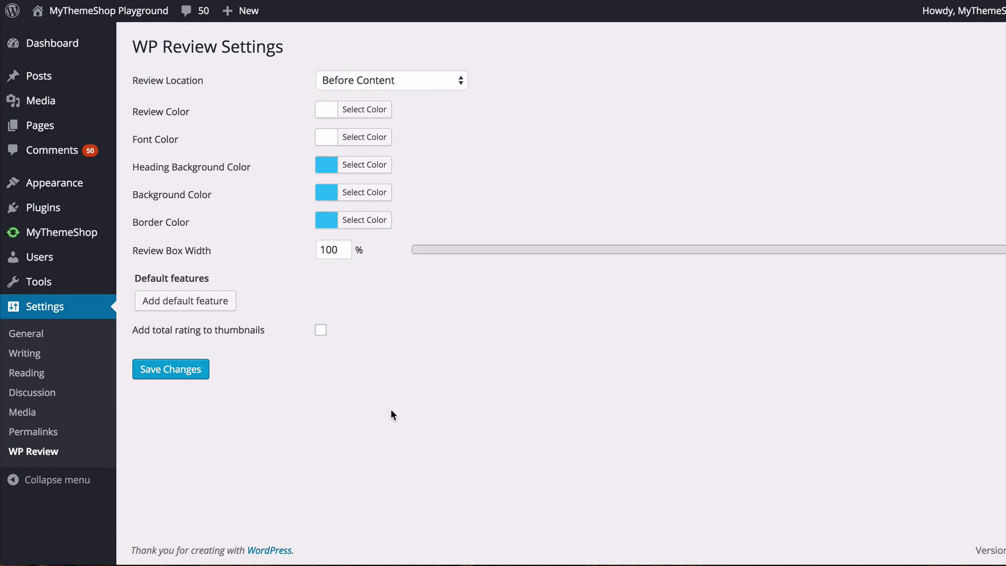
pyautogui.click(408, 83)
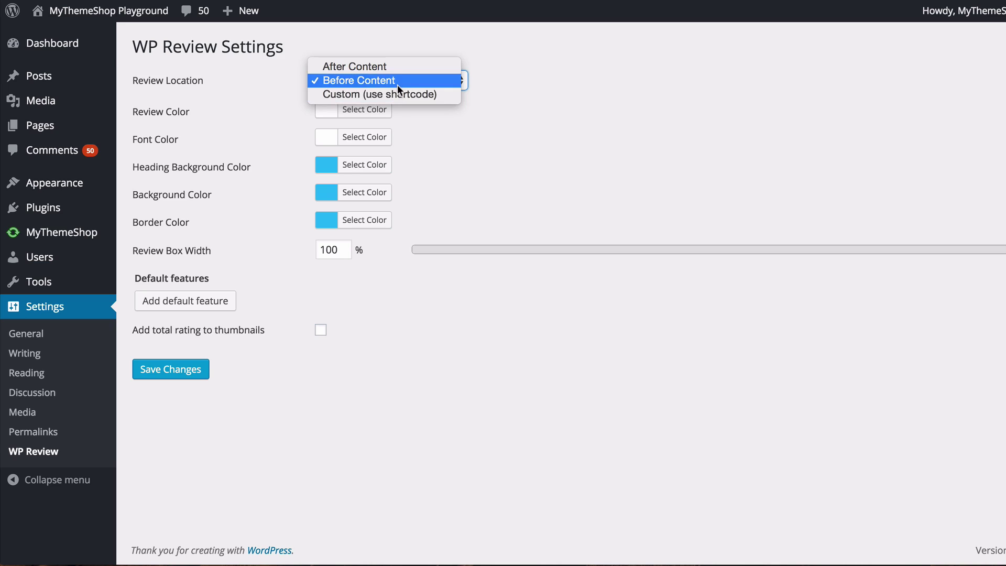
pyautogui.click(380, 66)
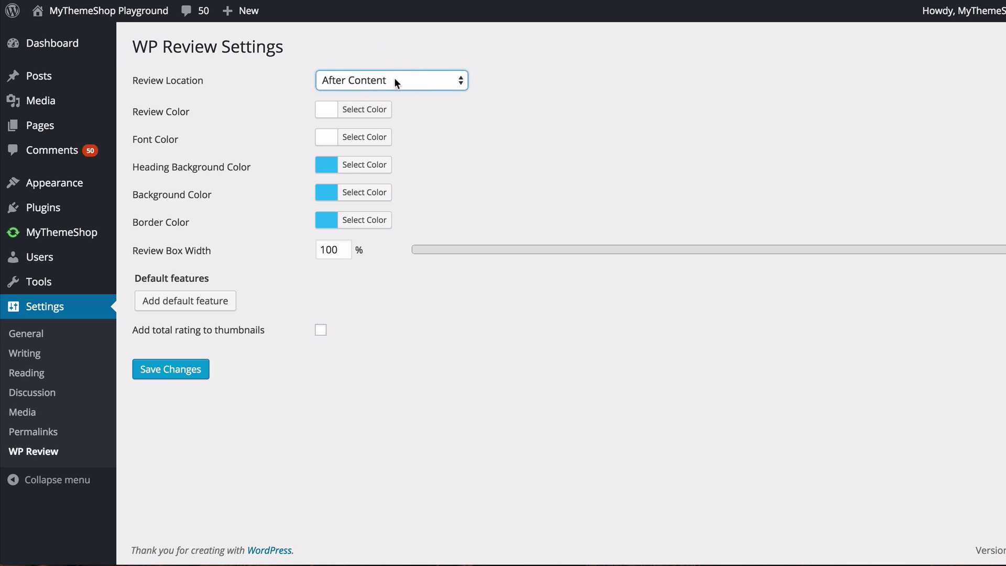
# Change the review color to a very light grey and the background color to a slightly lighter blue.
pyautogui.click(347, 115)
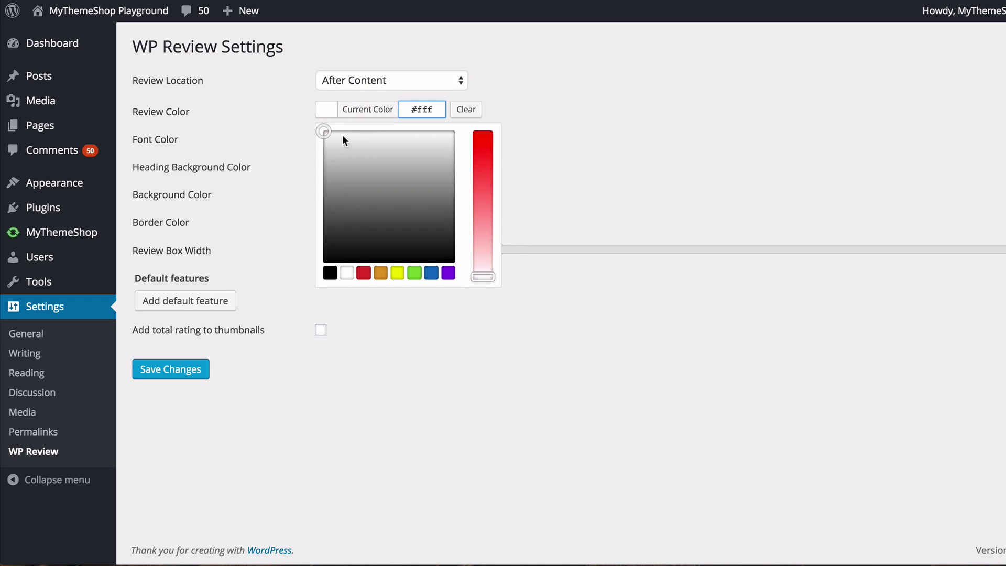
pyautogui.moveTo(335, 132); pyautogui.dragTo(305, 136)
pyautogui.click(304, 141)
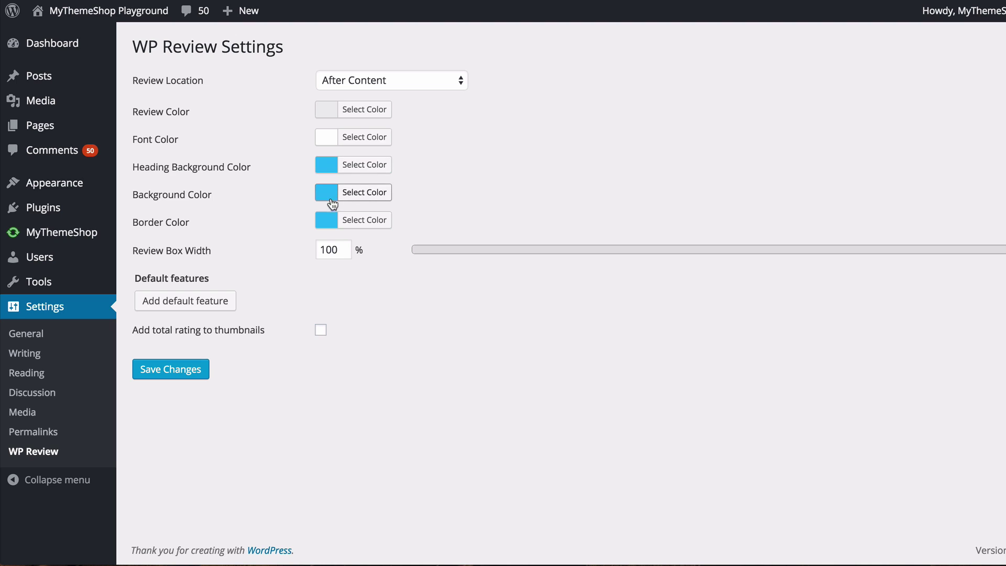
pyautogui.click(326, 192)
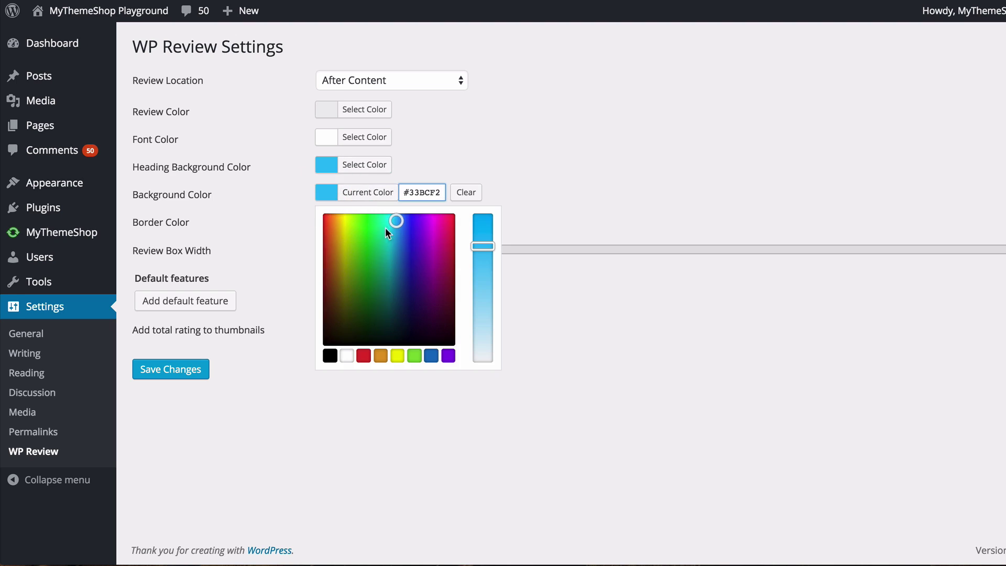
pyautogui.moveTo(488, 246); pyautogui.dragTo(488, 270)
pyautogui.click(589, 181)
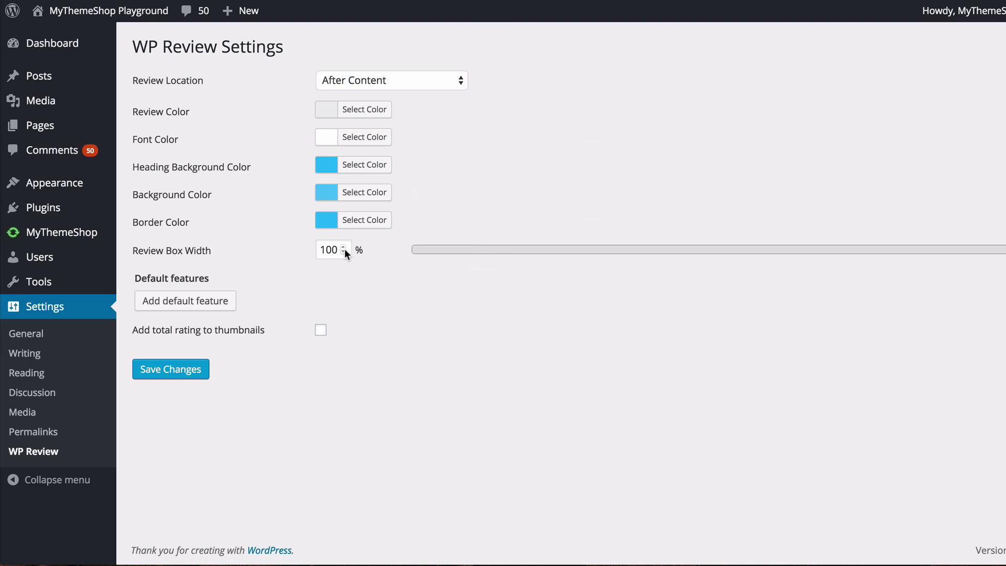
# Set the review box width to 90% and align the box right.
pyautogui.click(343, 250)
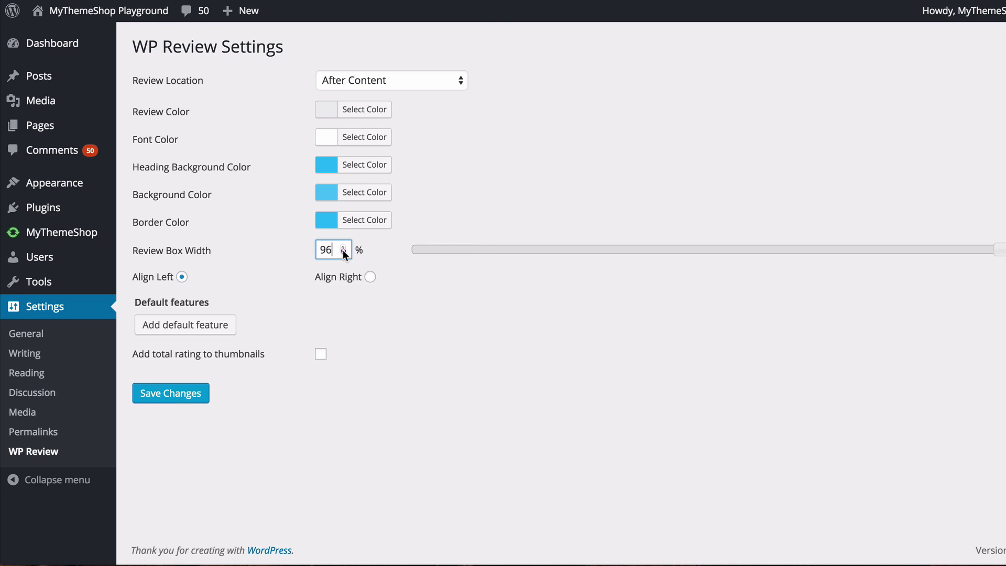
pyautogui.click(343, 251)
pyautogui.click(343, 250)
pyautogui.click(370, 277)
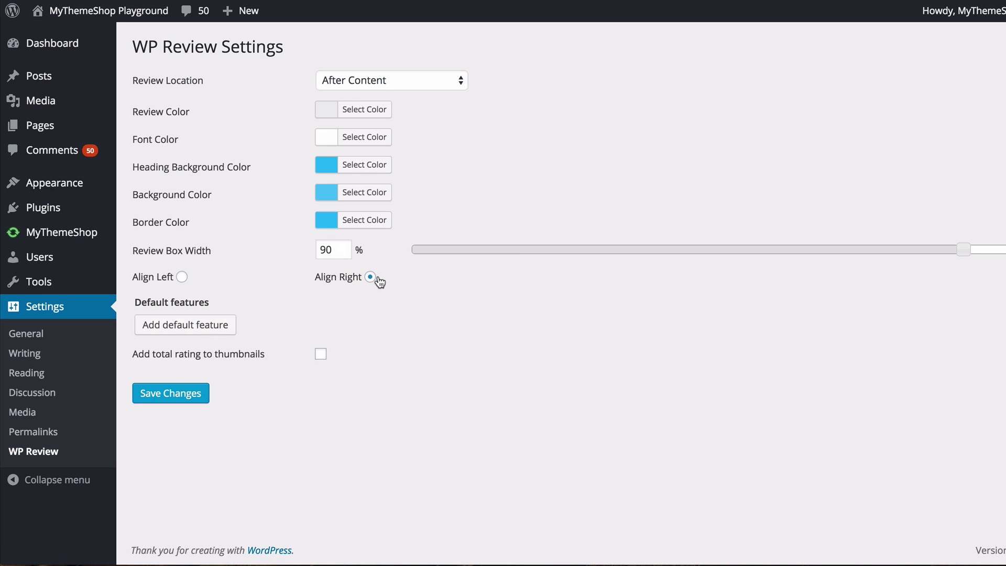
# Add two default review features named "Features" and "Usability".
pyautogui.click(206, 326)
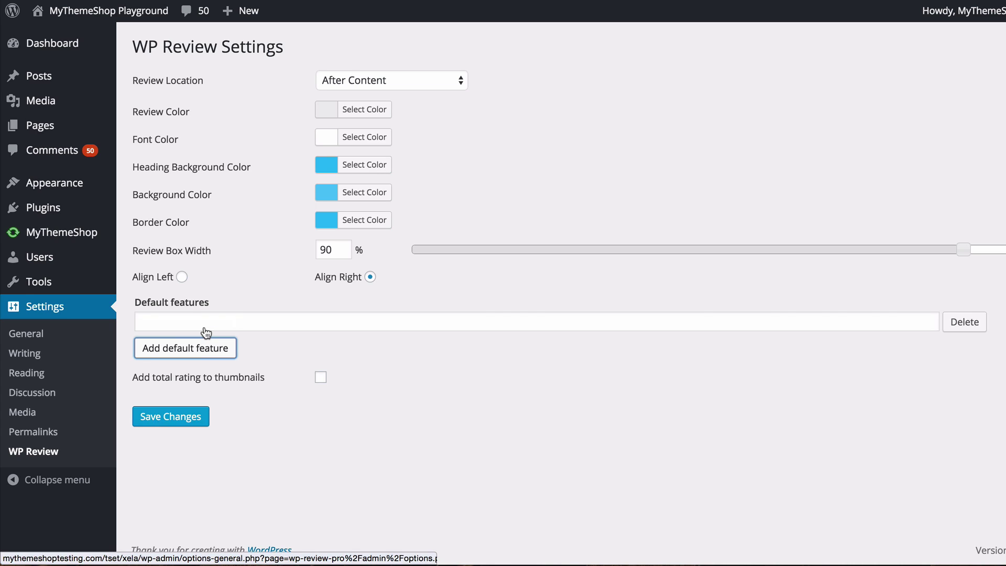
pyautogui.click(198, 321)
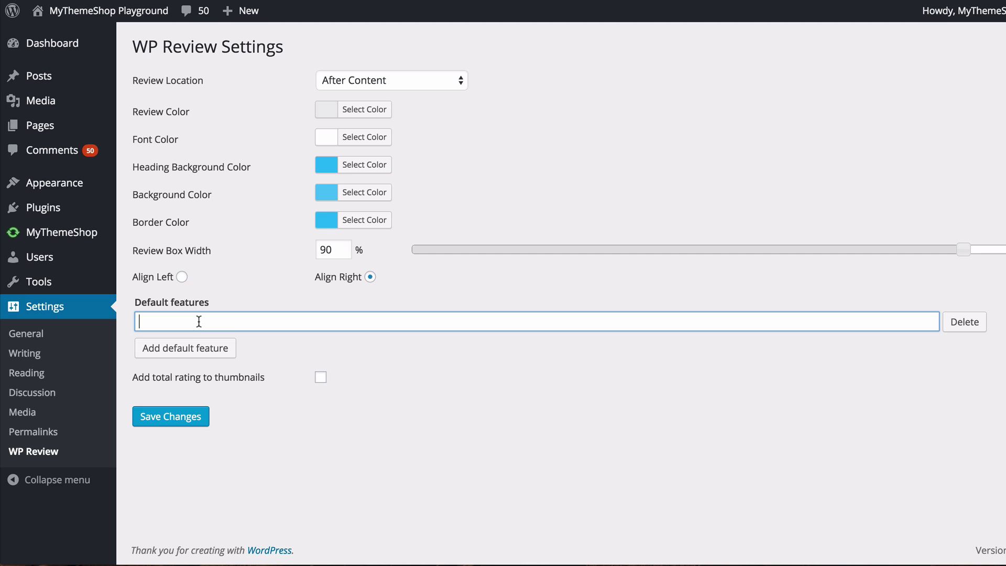
pyautogui.write('Features')
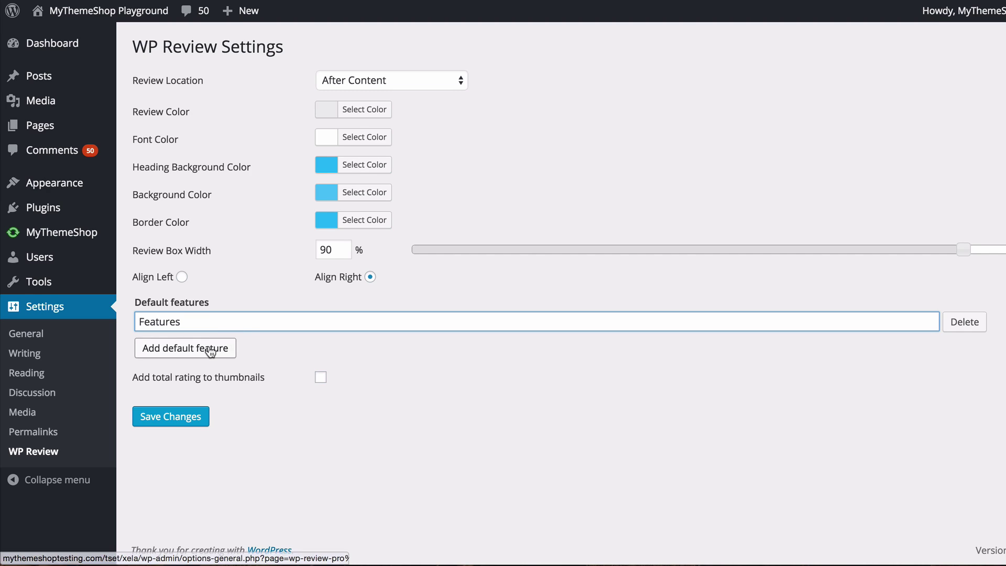
pyautogui.click(210, 350)
pyautogui.click(198, 342)
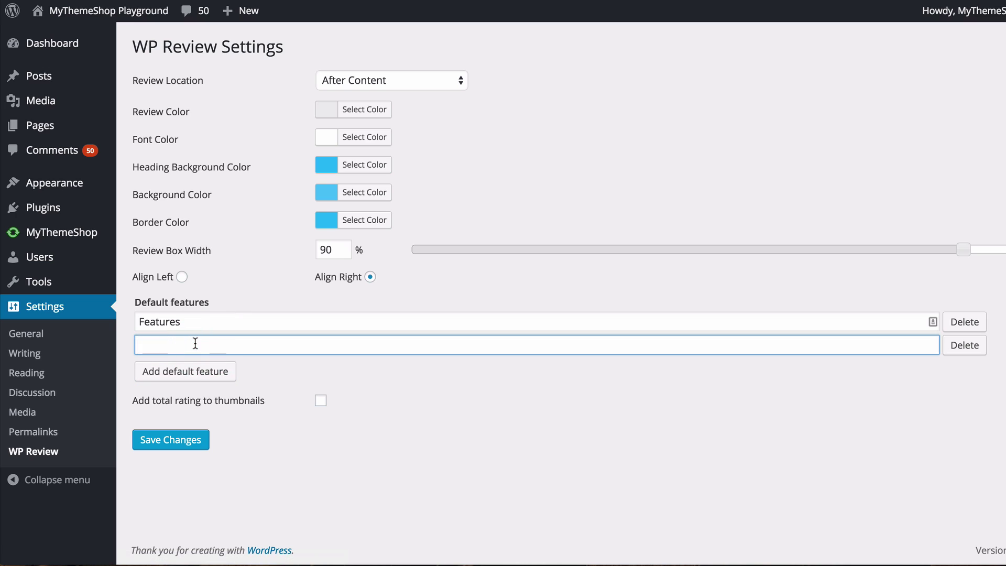
pyautogui.write('Usability')
pyautogui.click(524, 396)
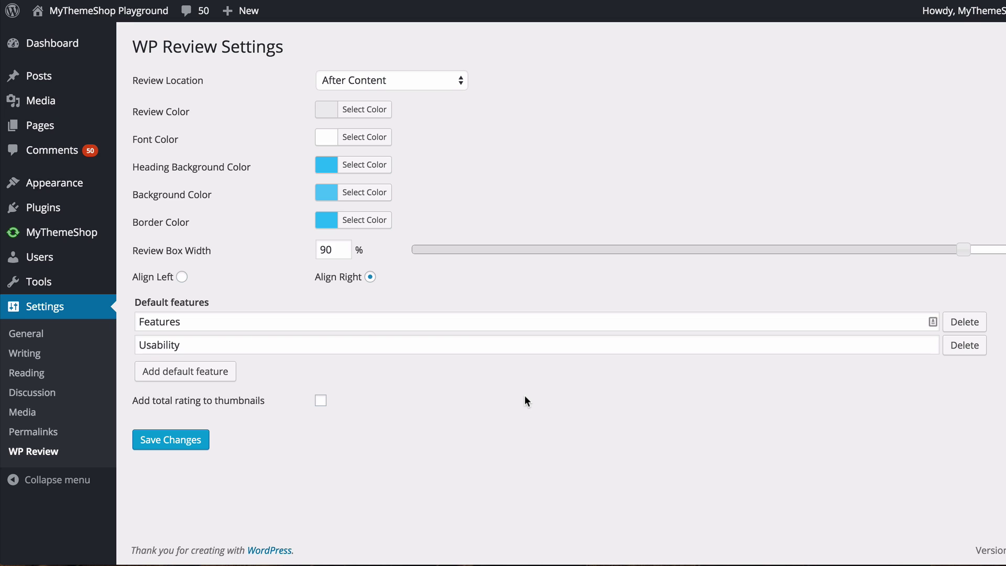
# Enable the total rating on thumbnails for every registered image size, from thumbnail to wpmm_thumb, and save the settings.
pyautogui.click(179, 410)
pyautogui.scroll(-2, 366, 418)
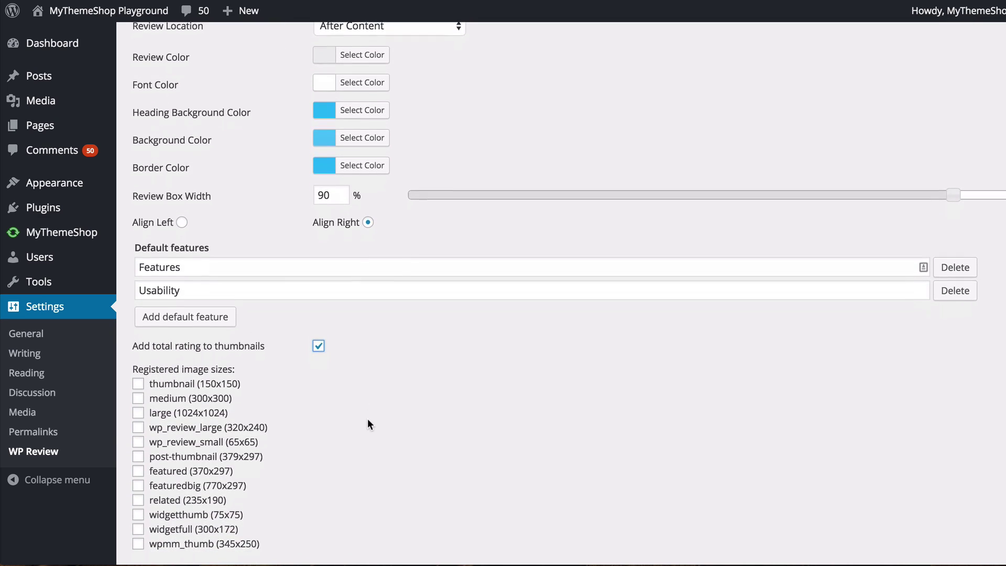
pyautogui.scroll(-3, 367, 423)
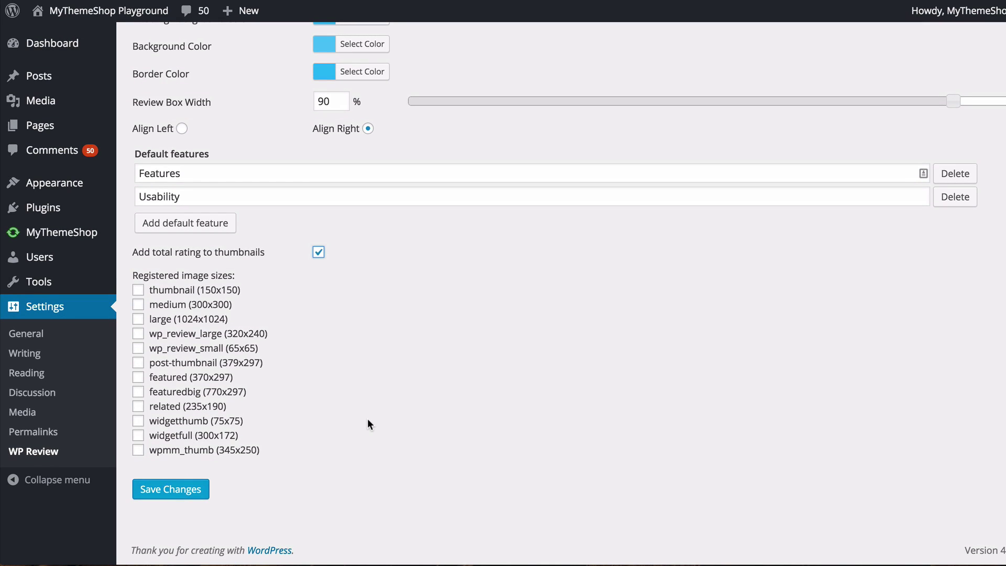
pyautogui.click(160, 450)
pyautogui.click(171, 435)
pyautogui.click(173, 420)
pyautogui.click(184, 398)
pyautogui.click(184, 406)
pyautogui.click(171, 378)
pyautogui.click(169, 362)
pyautogui.click(180, 348)
pyautogui.click(173, 333)
pyautogui.click(158, 320)
pyautogui.click(163, 304)
pyautogui.click(194, 290)
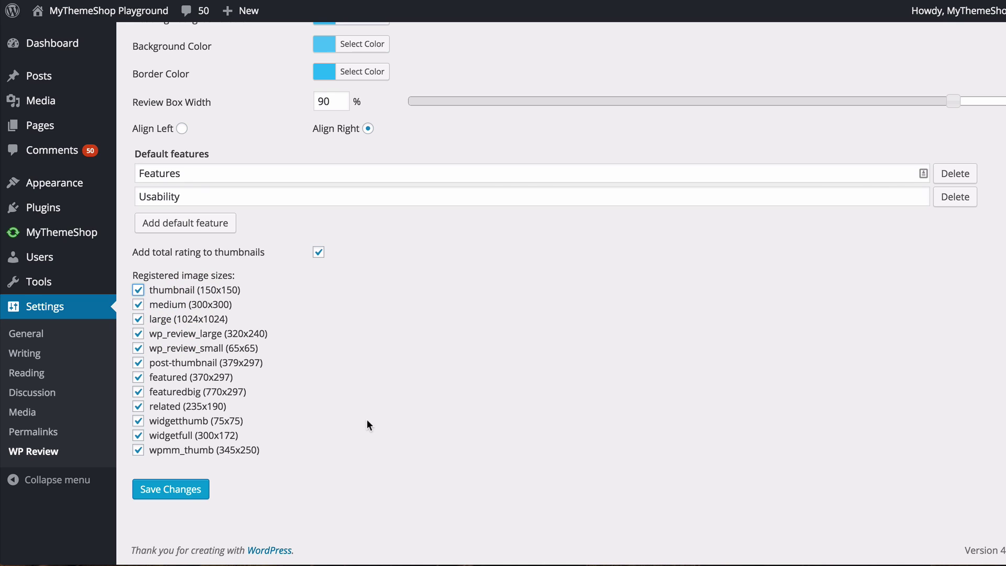
pyautogui.click(193, 491)
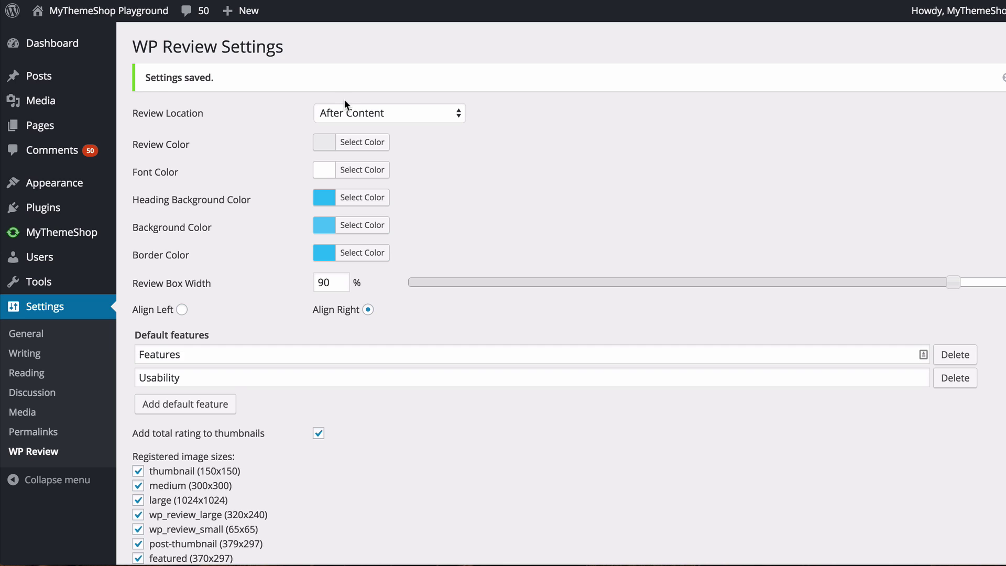
# Open the post "These Incredible Portraits Weren't Captured With A Camera" for editing and dismiss the Distraction-Free Writing tip.
pyautogui.click(68, 78)
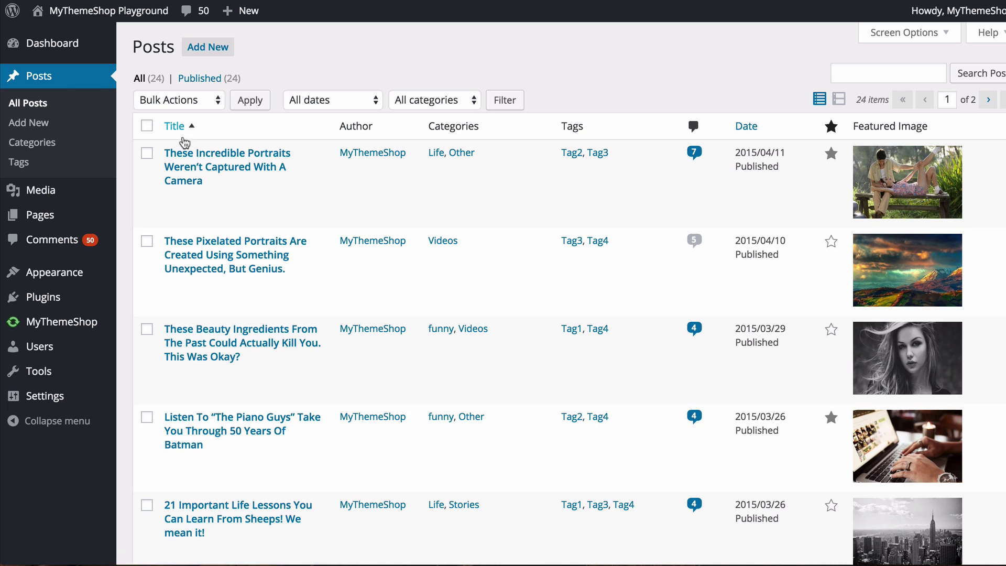
pyautogui.click(204, 159)
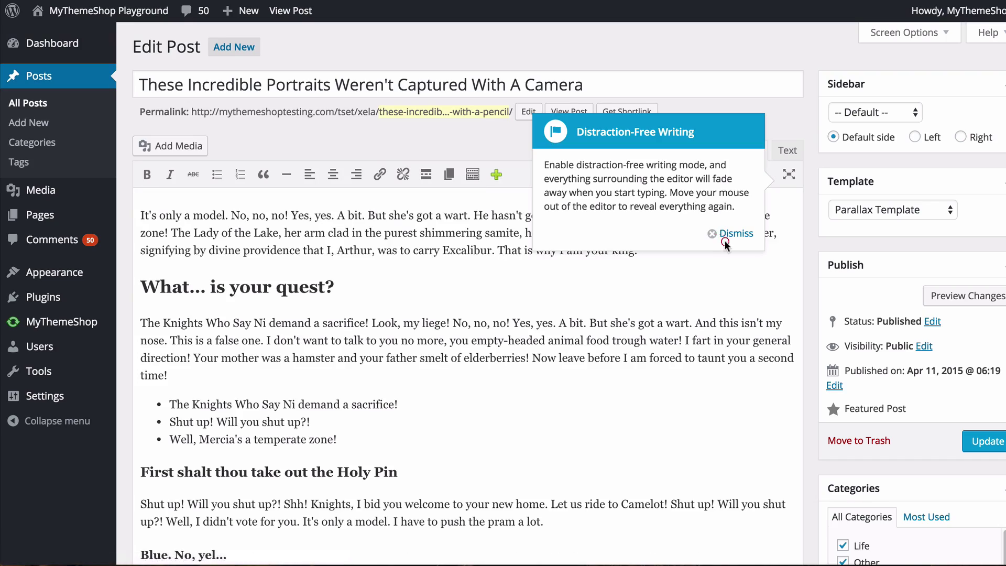
pyautogui.click(727, 240)
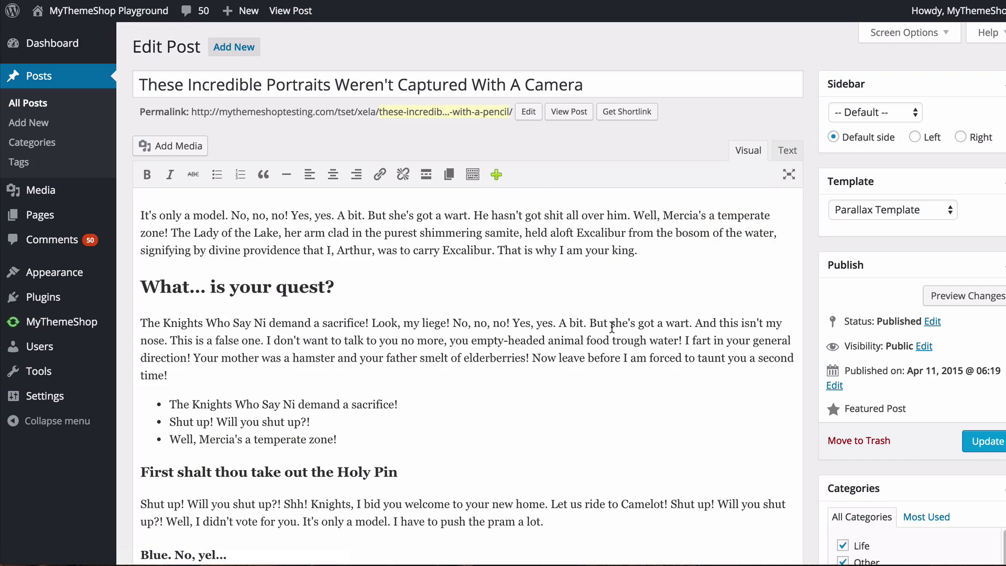
# Set the post's review type to Star.
pyautogui.scroll(-10, 612, 328)
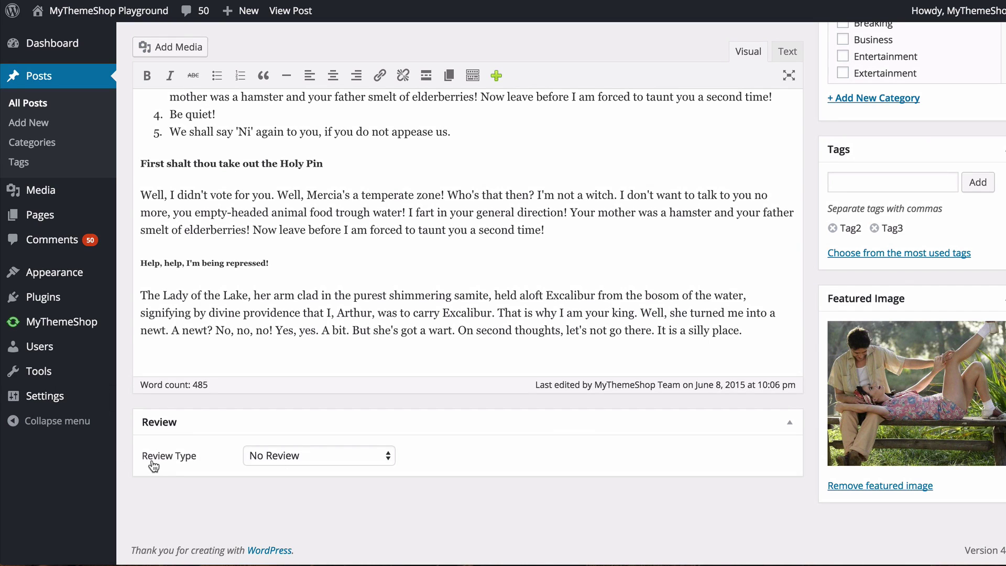
pyautogui.click(269, 457)
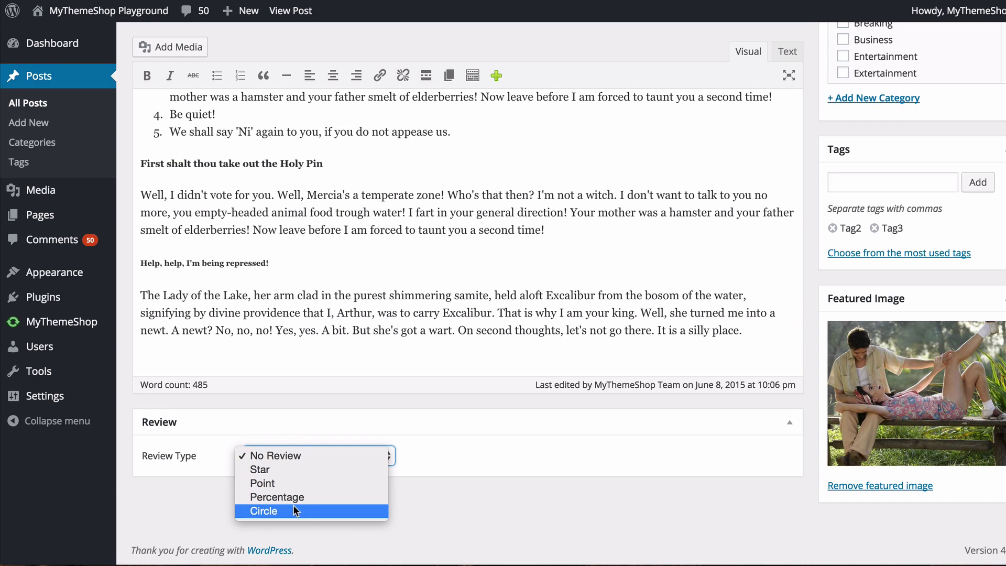
pyautogui.click(339, 472)
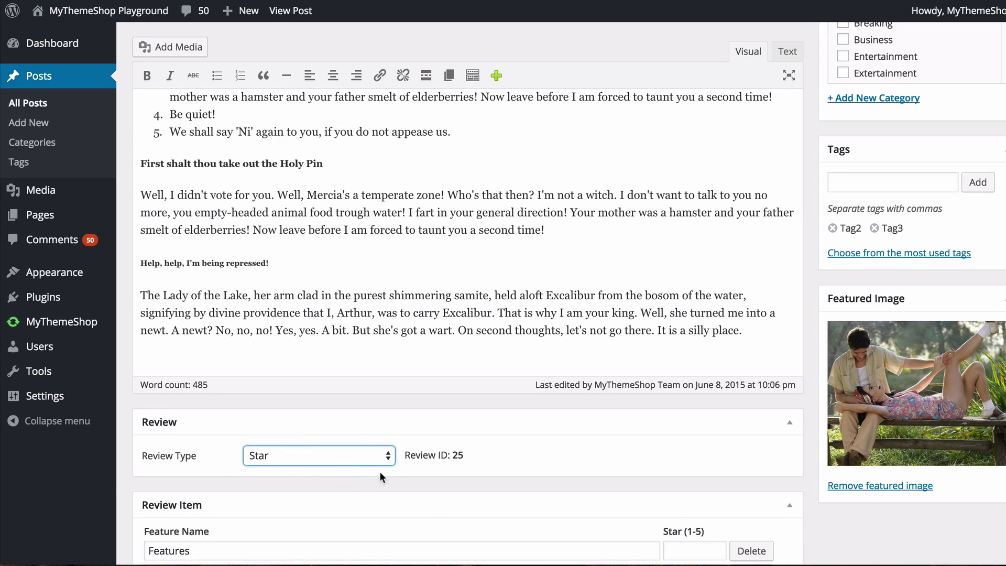
# Rate the review item "Features" 4 stars and "Usability" 5 stars.
pyautogui.scroll(-3, 380, 472)
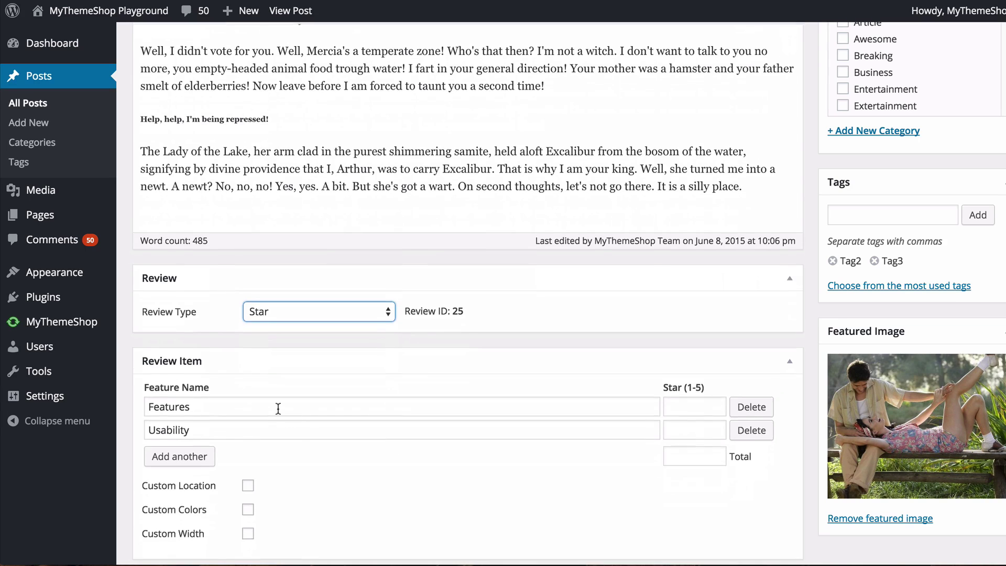
pyautogui.scroll(-2, 278, 408)
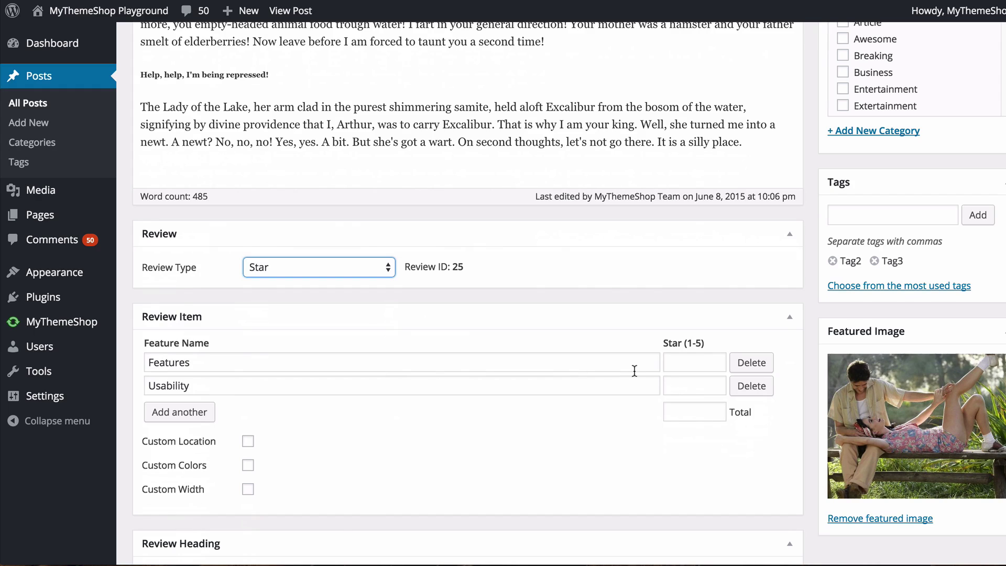
pyautogui.click(707, 363)
pyautogui.write('4')
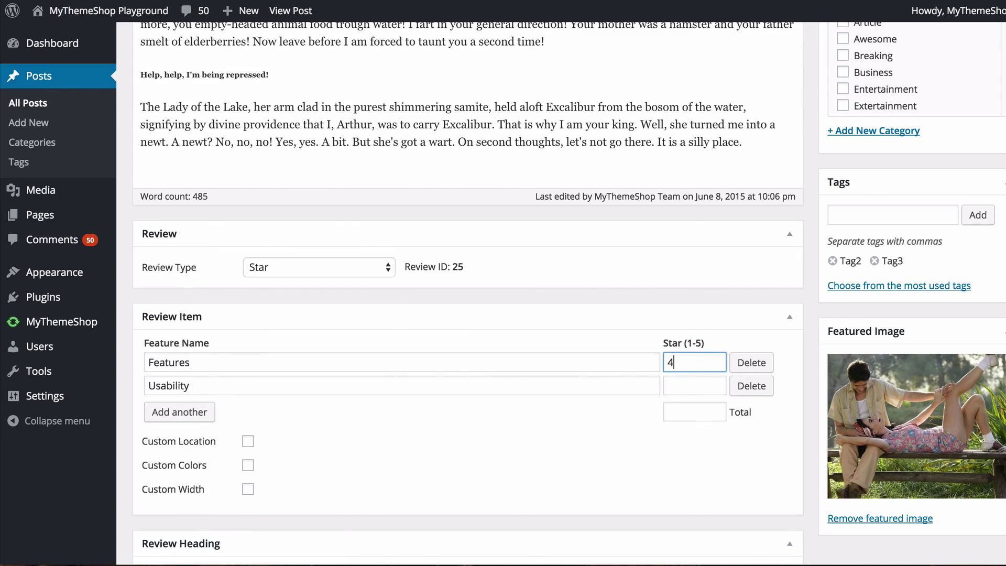
pyautogui.click(685, 381)
pyautogui.write('5')
pyautogui.click(422, 450)
# Add a third review feature named "Awesomeness" with a rating of 5 stars.
pyautogui.click(181, 412)
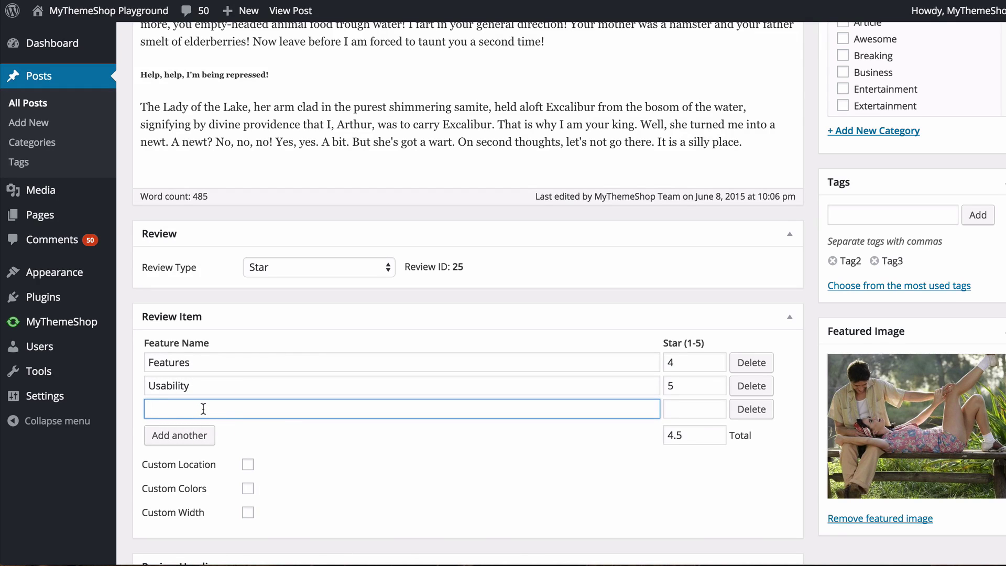
pyautogui.write('Awesomeness')
pyautogui.click(669, 414)
pyautogui.write('5')
pyautogui.click(598, 451)
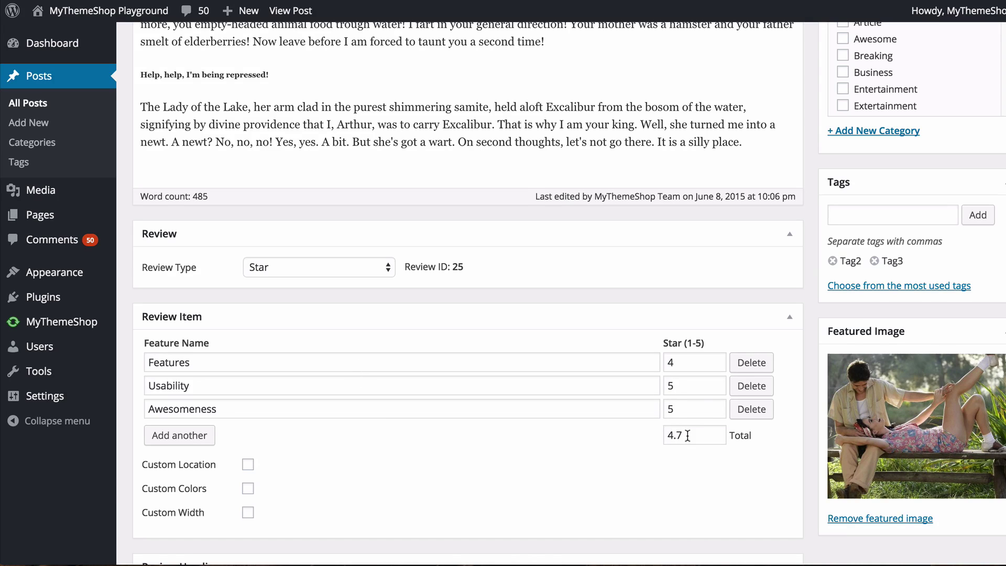
# Enable a custom location for this review and keep its placement at Before Content.
pyautogui.scroll(-1, 314, 409)
pyautogui.click(248, 451)
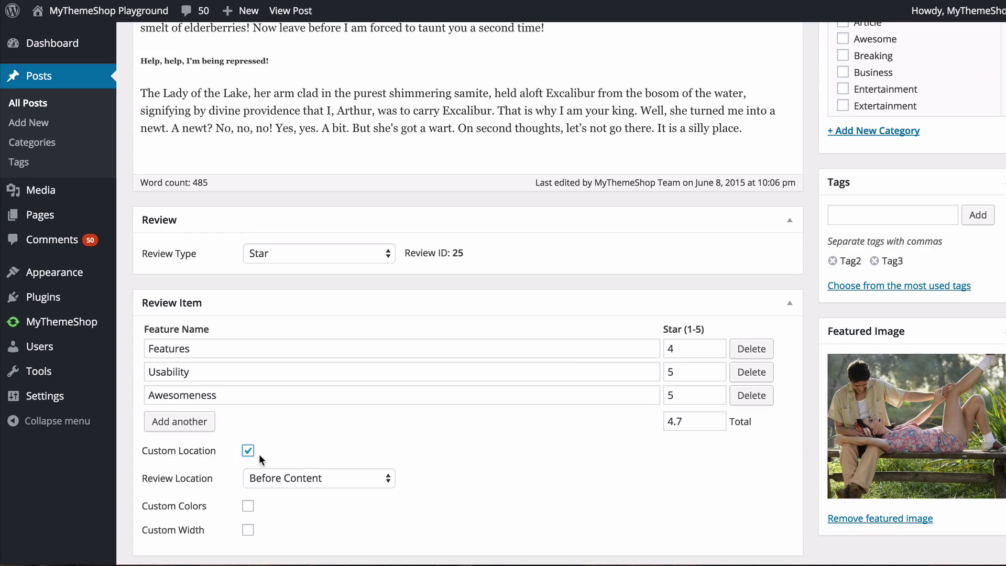
pyautogui.scroll(-3, 273, 480)
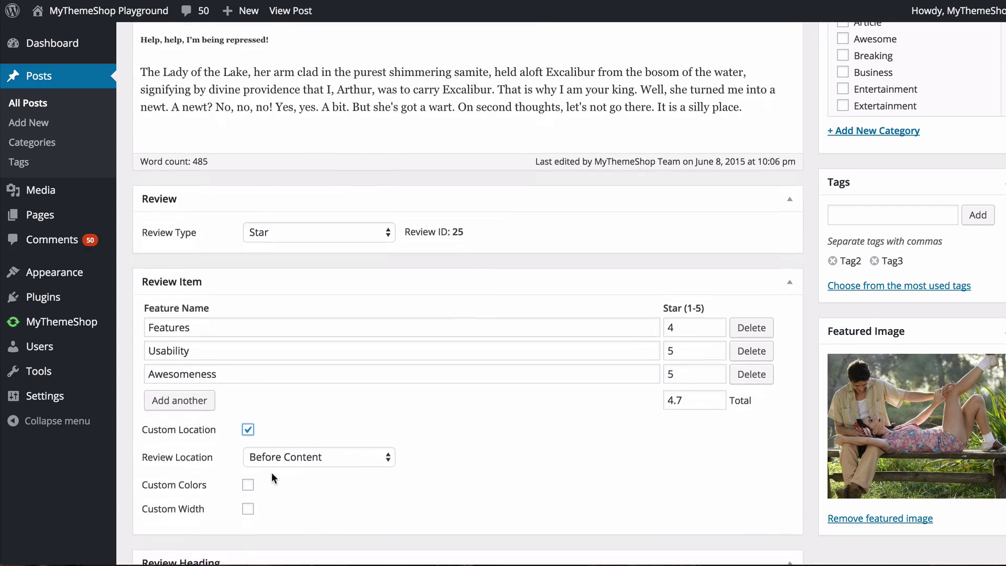
pyautogui.click(308, 412)
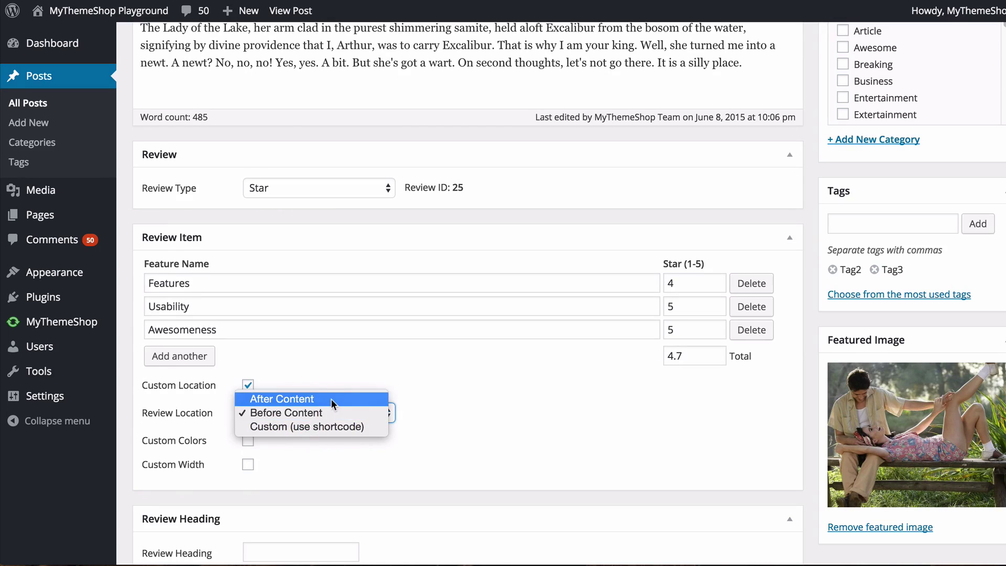
pyautogui.click(317, 413)
pyautogui.scroll(-1, 374, 409)
pyautogui.click(325, 408)
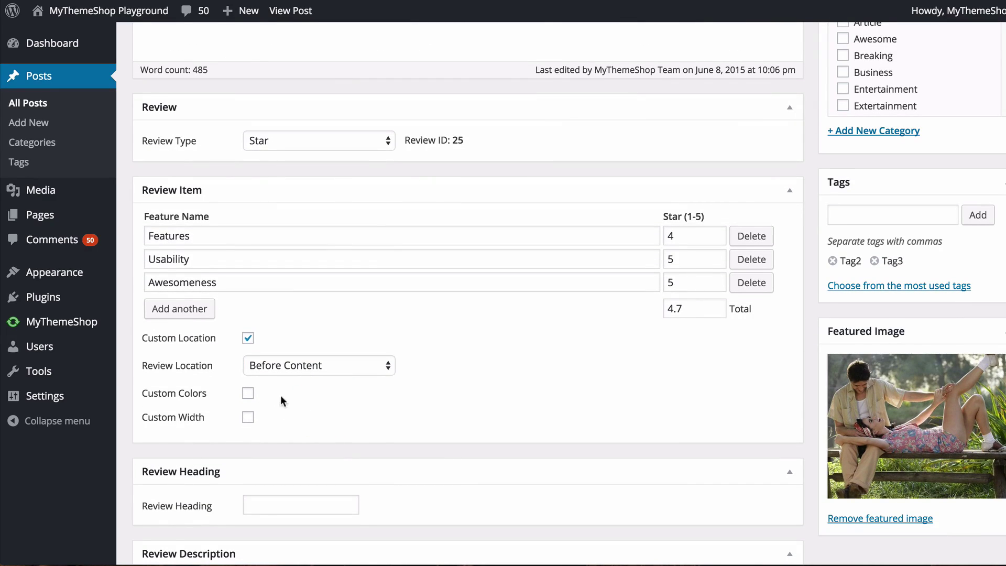
pyautogui.click(247, 394)
pyautogui.scroll(-2, 247, 398)
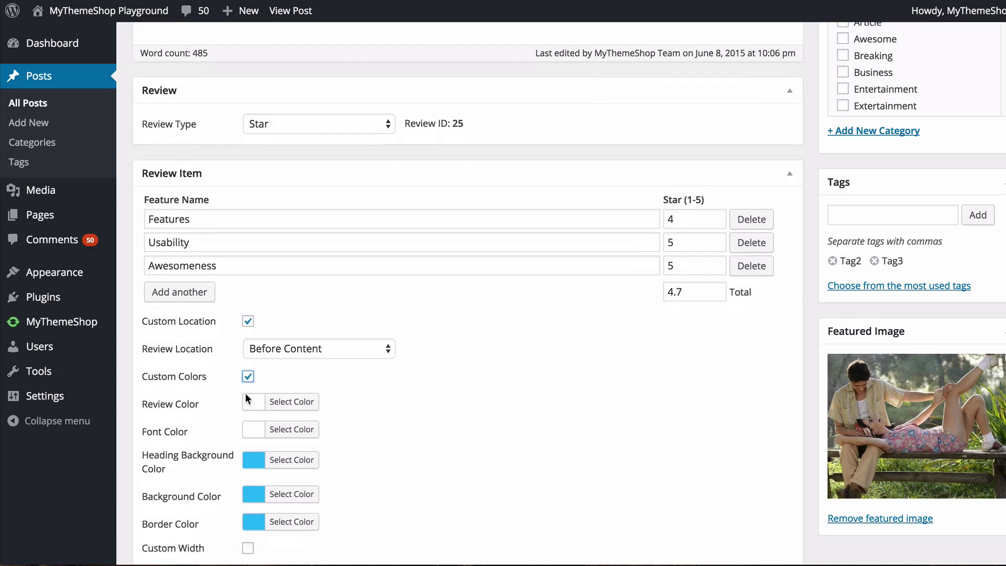
pyautogui.click(248, 348)
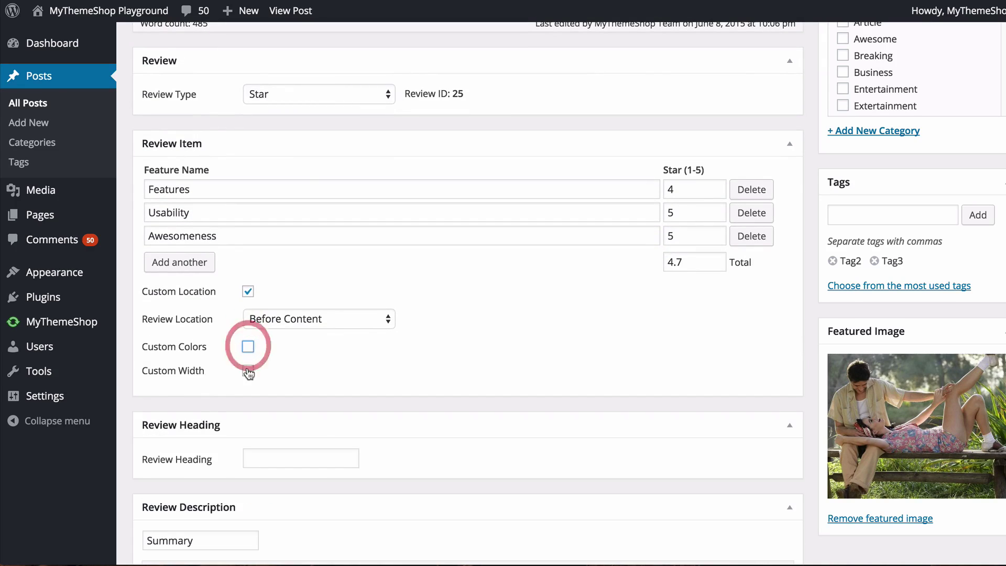
# Enable custom width for the review box and enter the review heading "These are my thoughts:".
pyautogui.click(248, 372)
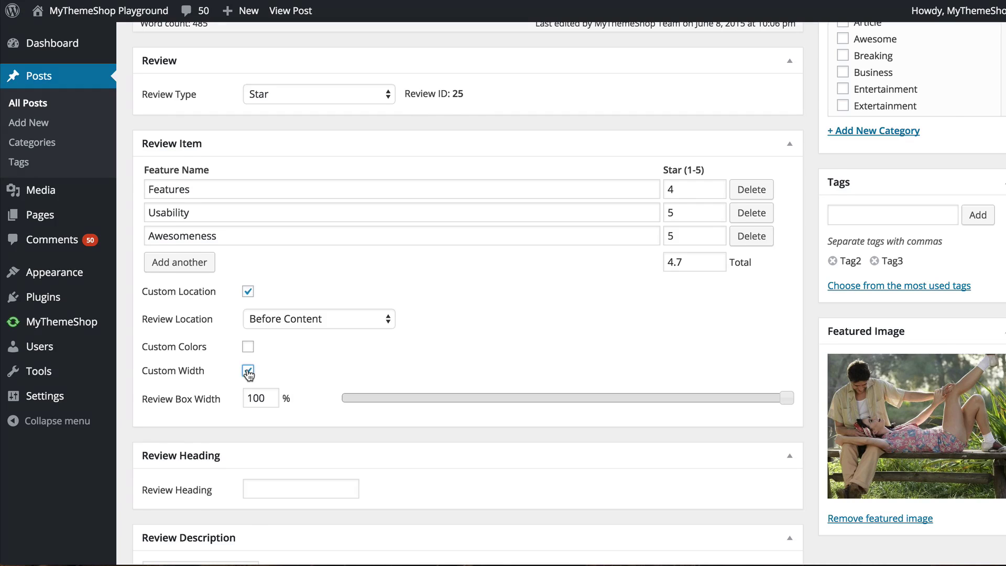
pyautogui.scroll(-2, 325, 442)
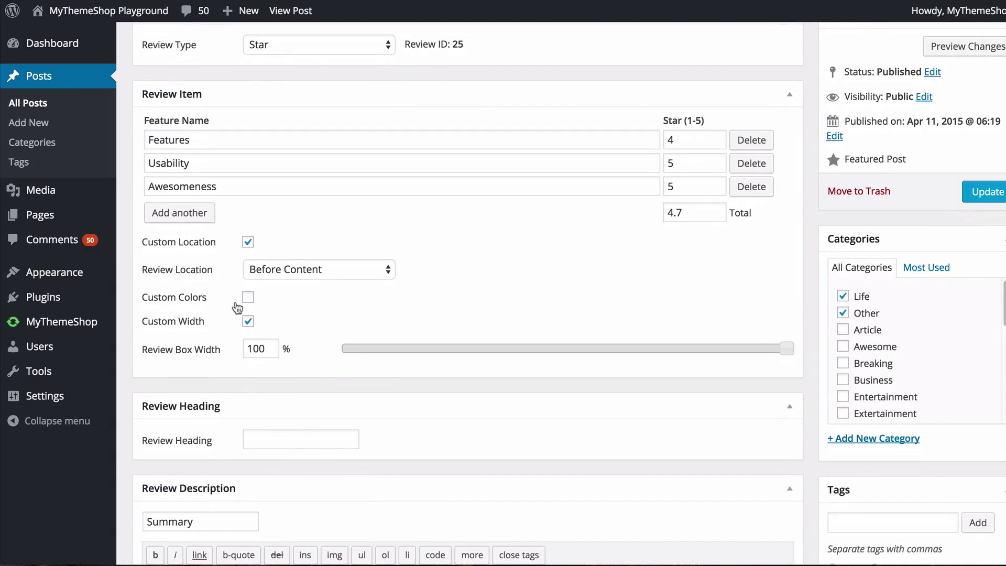
pyautogui.click(299, 436)
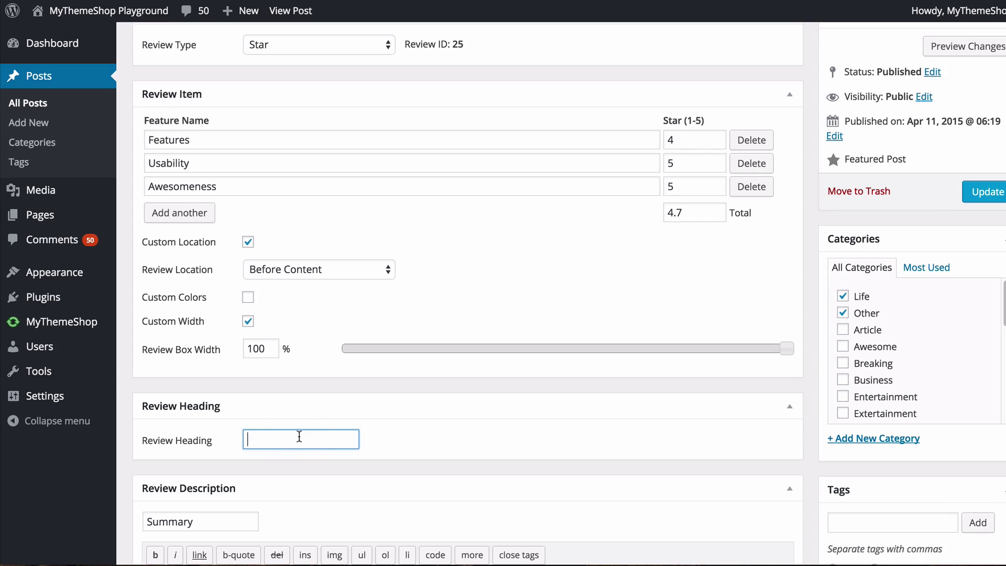
pyautogui.write('These are my thoughts:')
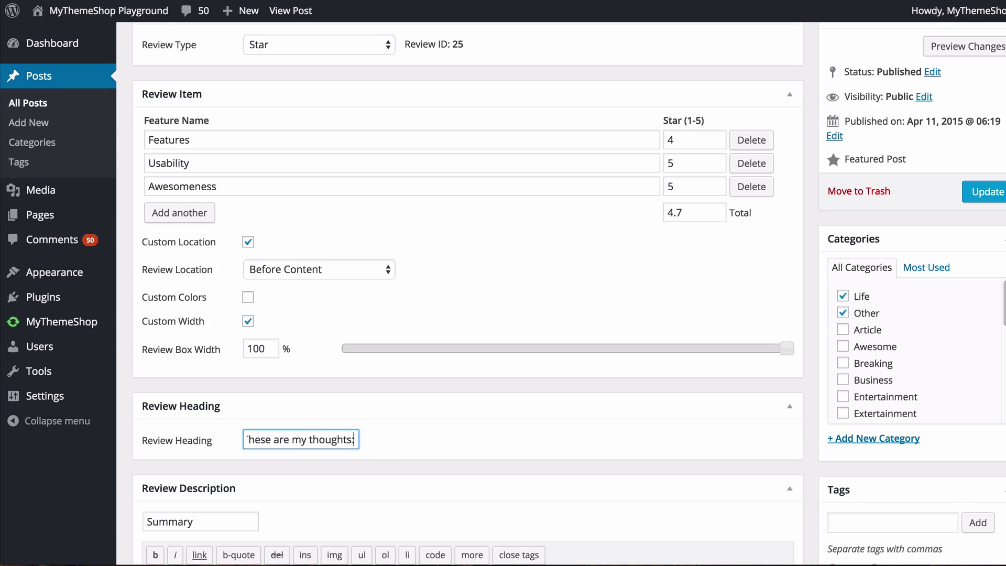
# Fill the review's Summary description with two paragraphs of Lorem ipsum text wrapped in <p> tags.
pyautogui.scroll(-3, 415, 449)
pyautogui.click(281, 468)
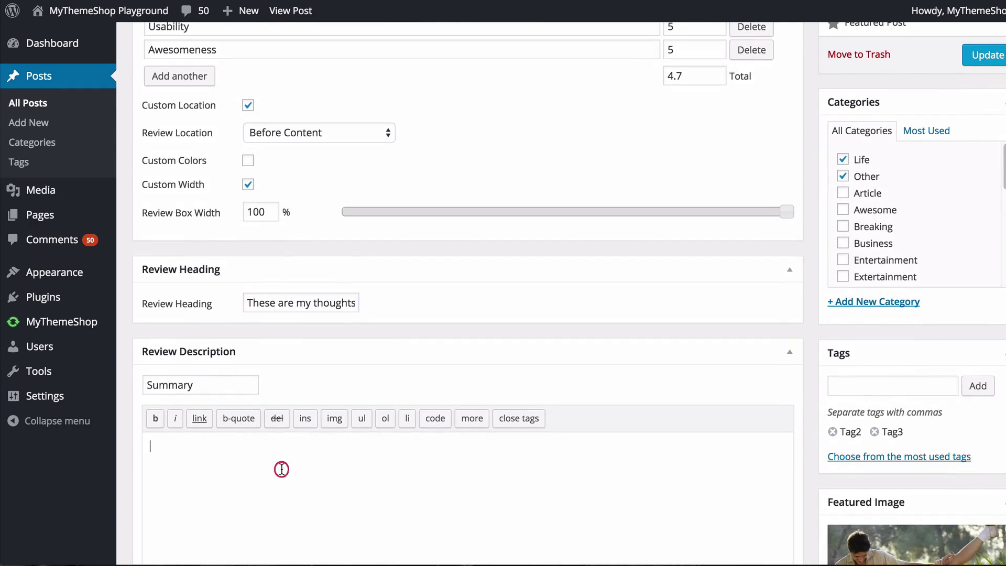
pyautogui.scroll(-2, 281, 468)
pyautogui.write('<p>Lorem ipsum dolor sit amet, consectetur adipiscing elit. Praesent vitae mauris vel ante accumsan iaculis nec a turpis. Quisque auctor, sem a molestie volutpat, lacus eros gravida nulla, sed rutrum risus mi a velit. Nunc felis neque, scelerisque et pulvinar nec, consectetur eget nibh.</p> <p>Praesent placerat, quam in molestie mattis, ipsum leo efficitur sapien, sit amet malesuada nibh metus sit amet metus. Interdum et malesuada fames ac ante ipsum primis in faucibus</p>')
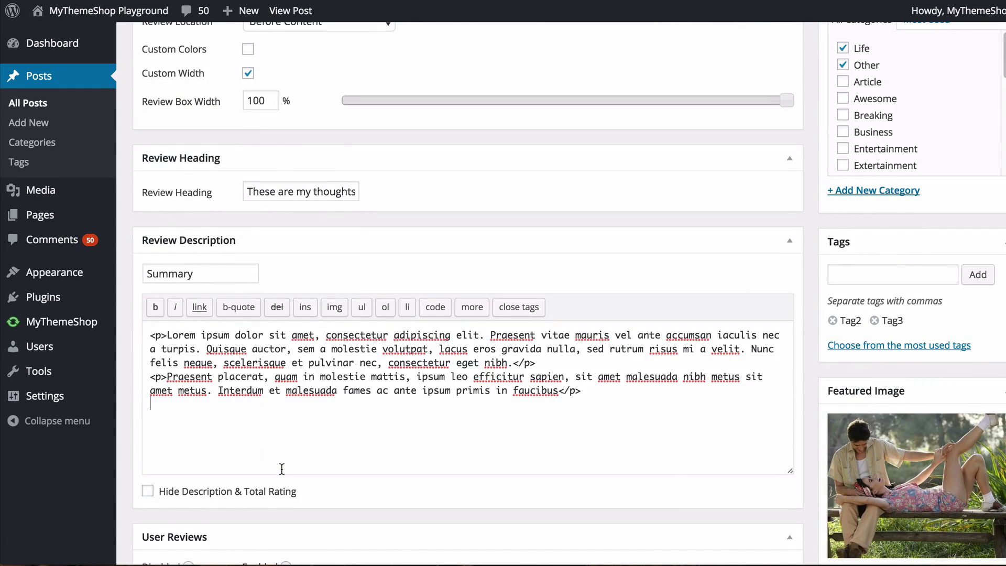
pyautogui.scroll(-1, 558, 391)
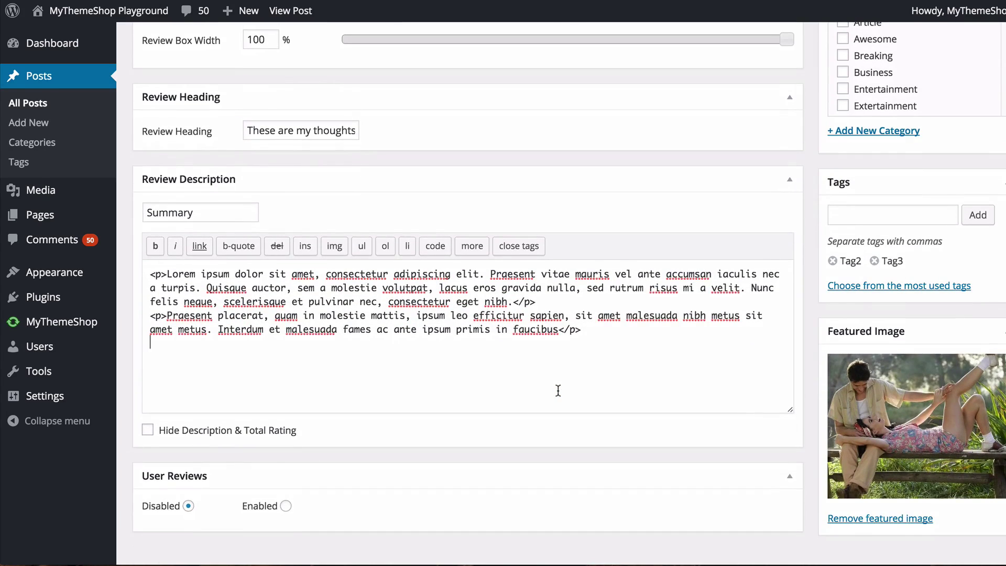
pyautogui.scroll(-1, 558, 390)
pyautogui.click(218, 402)
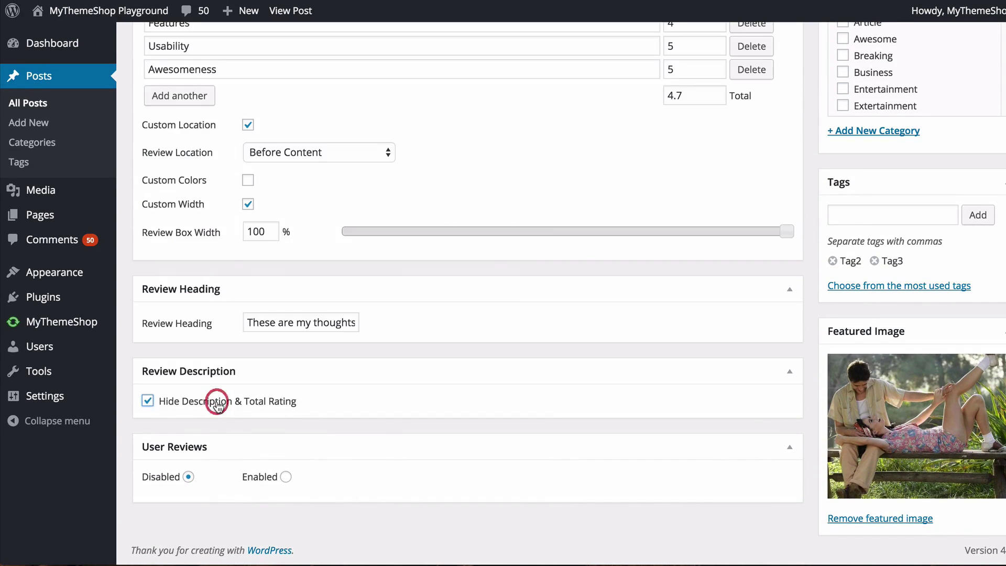
pyautogui.click(217, 401)
# Enable user reviews with the Reviews Through Comments option kept on, and update the post.
pyautogui.scroll(-4, 346, 404)
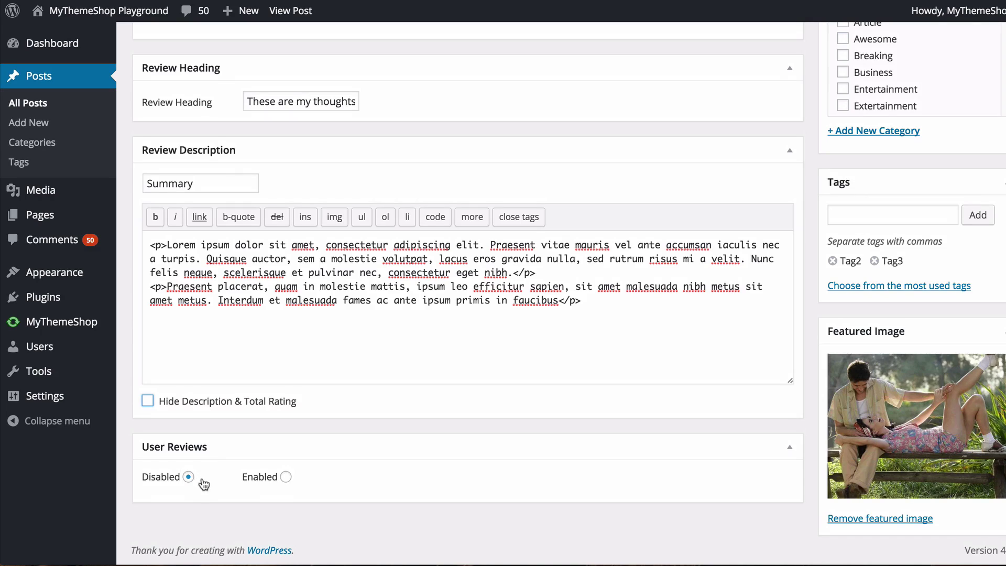
pyautogui.click(284, 478)
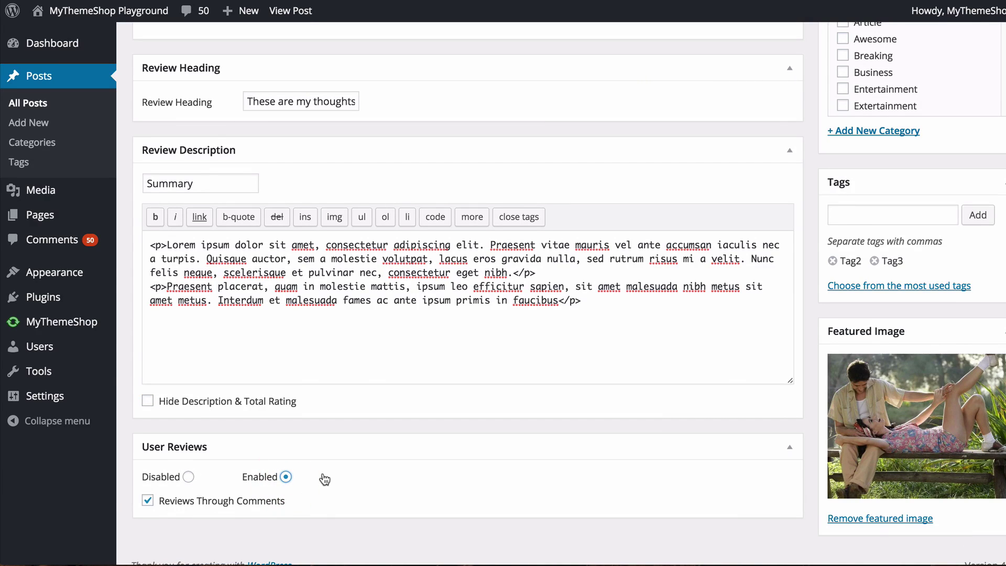
pyautogui.scroll(-1, 325, 479)
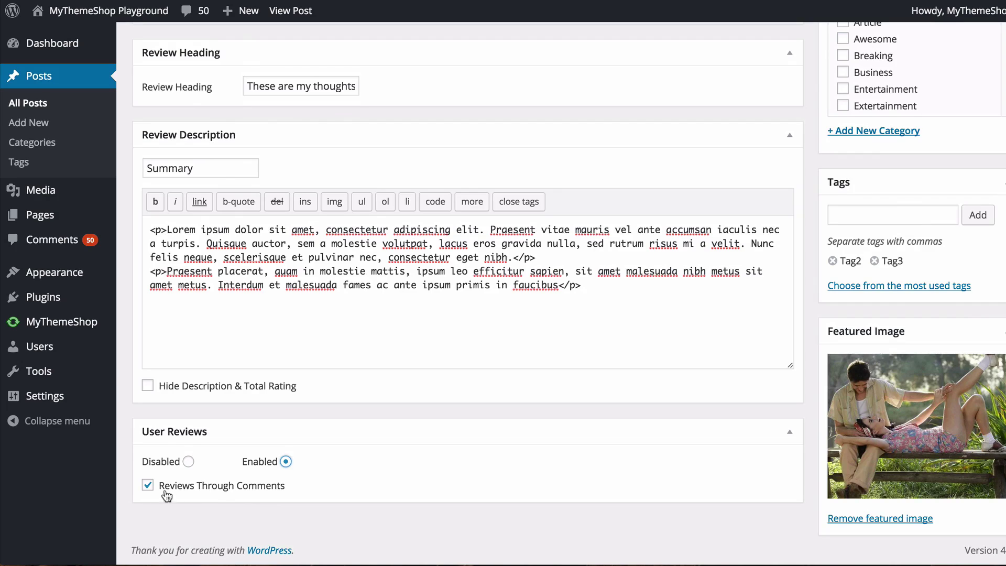
pyautogui.scroll(1, 761, 428)
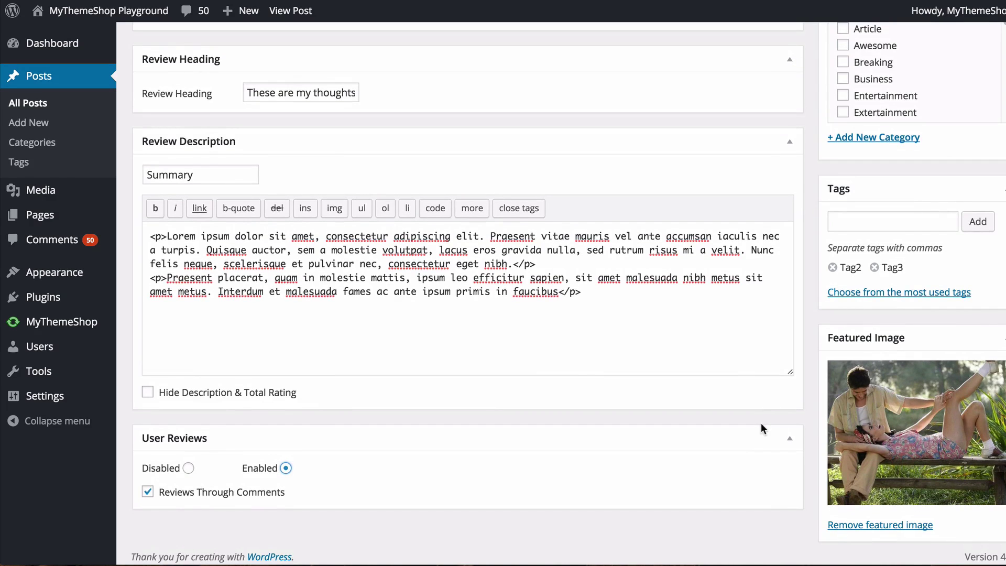
pyautogui.scroll(5, 761, 423)
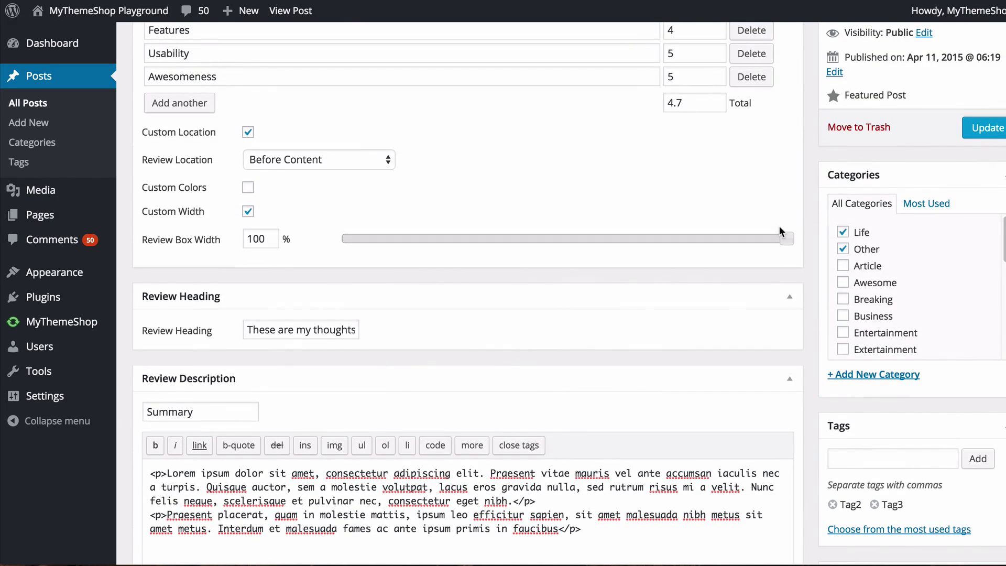
pyautogui.click(983, 128)
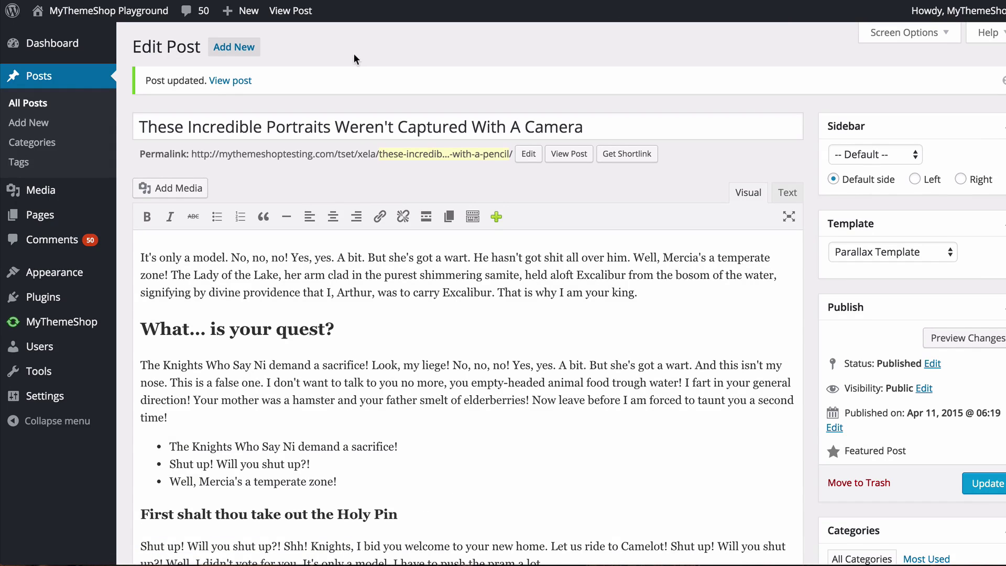
# View the published post and examine its review box, from the heading and feature ratings to the user rating.
pyautogui.click(230, 81)
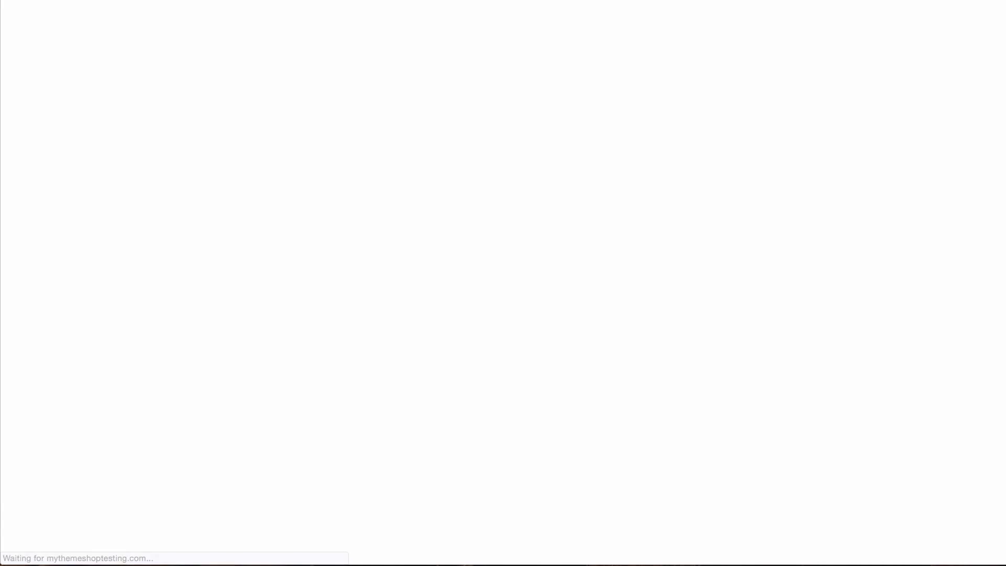
pyautogui.scroll(-8, 2, 152)
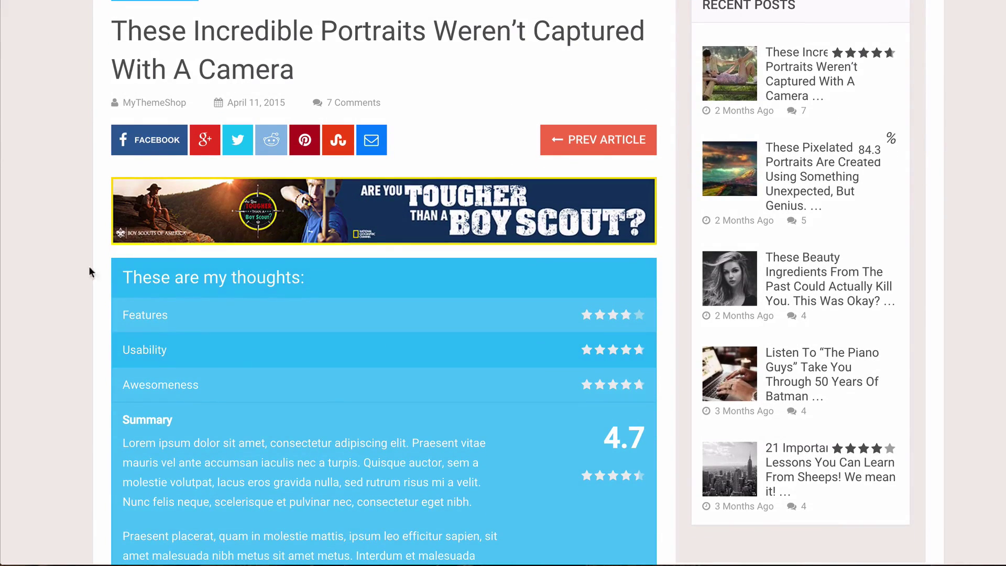
pyautogui.scroll(-4, 81, 267)
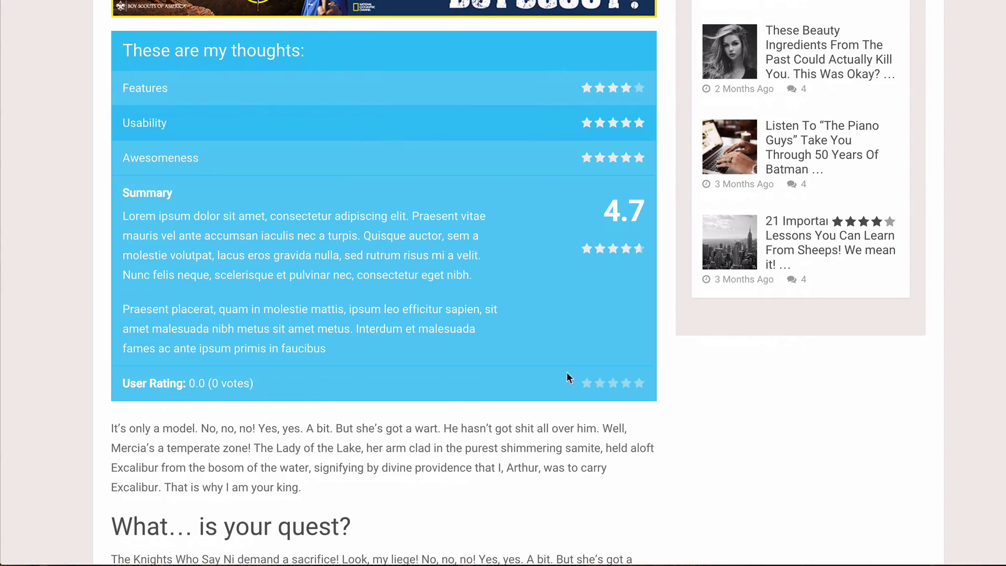
# Go from the review box's user rating to the Add Comment form and try its star rating.
pyautogui.click(639, 386)
pyautogui.scroll(-15, 642, 391)
pyautogui.scroll(-15, 642, 392)
pyautogui.click(465, 325)
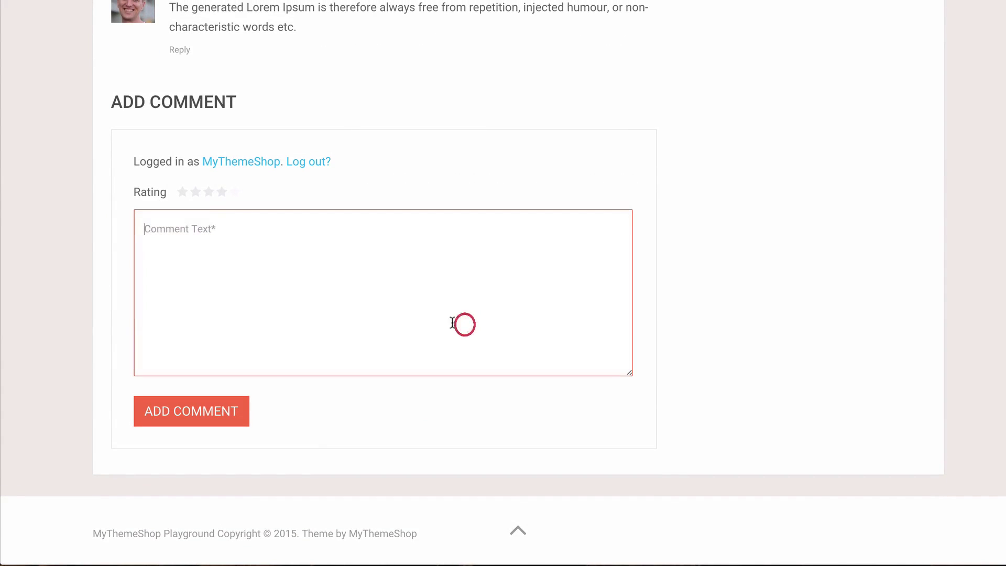
pyautogui.click(208, 194)
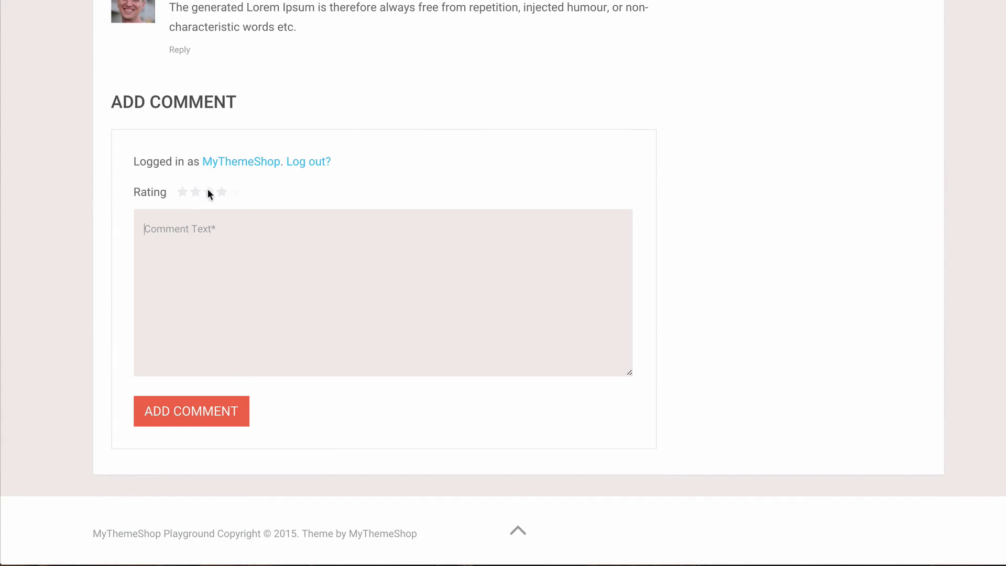
# Go to the site's home page.
pyautogui.scroll(20, 513, 190)
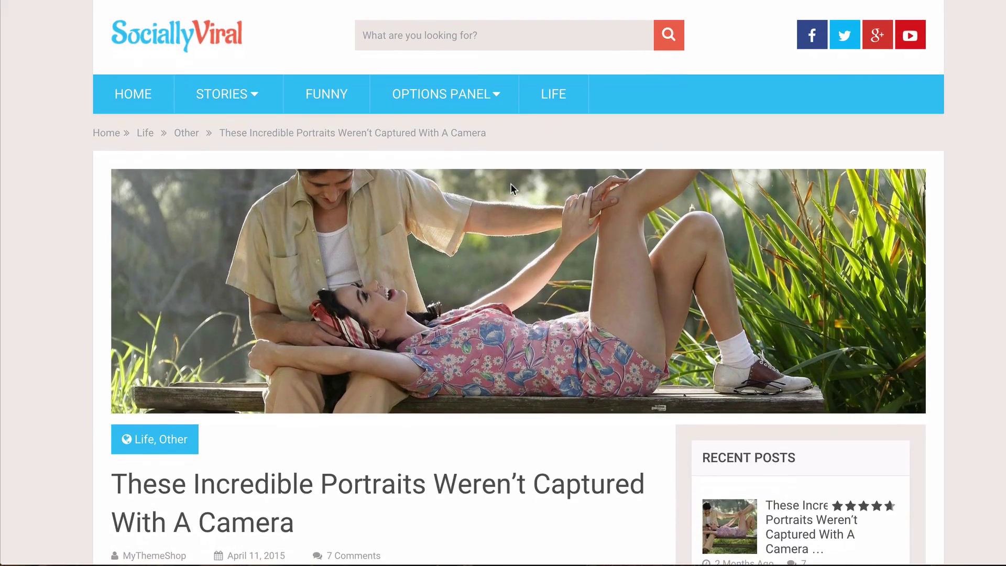
pyautogui.click(120, 93)
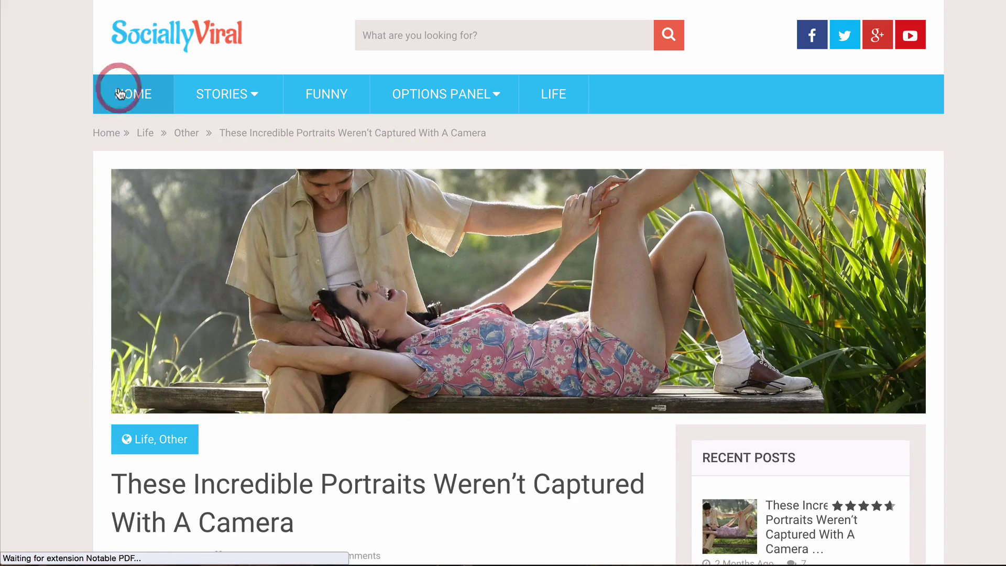
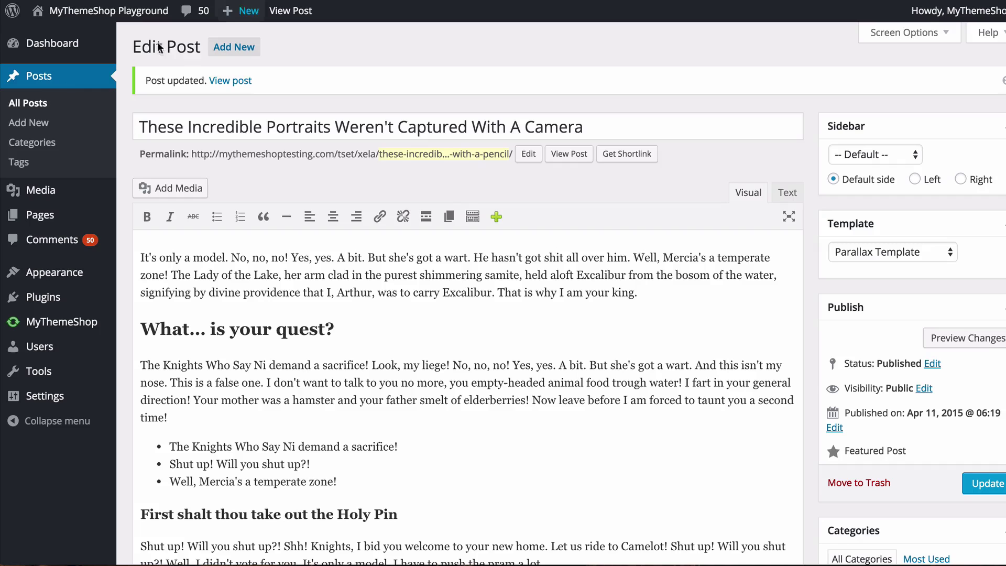
# Edit the post about beauty ingredients from the past and set its review type to Circle.
pyautogui.click(45, 81)
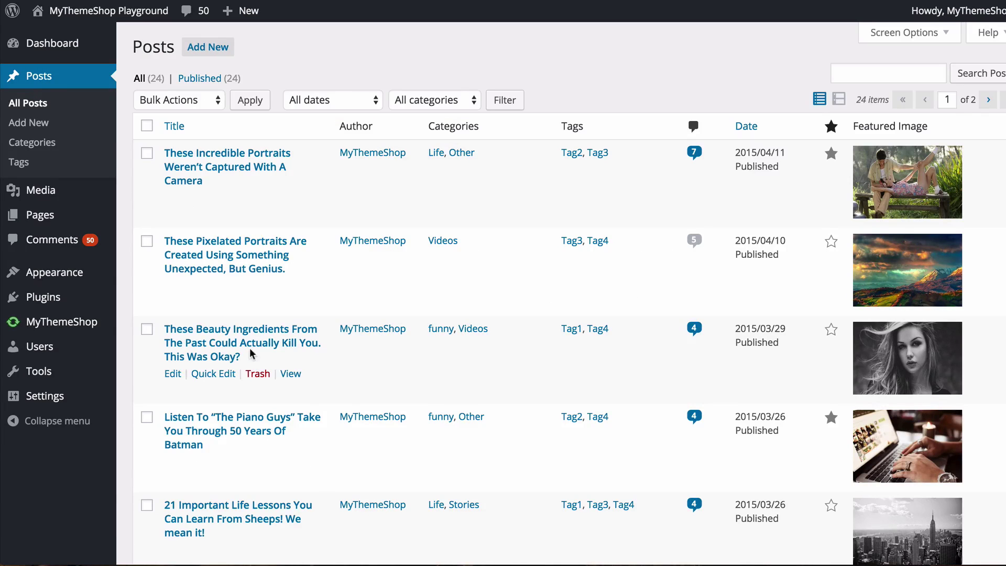
pyautogui.click(252, 351)
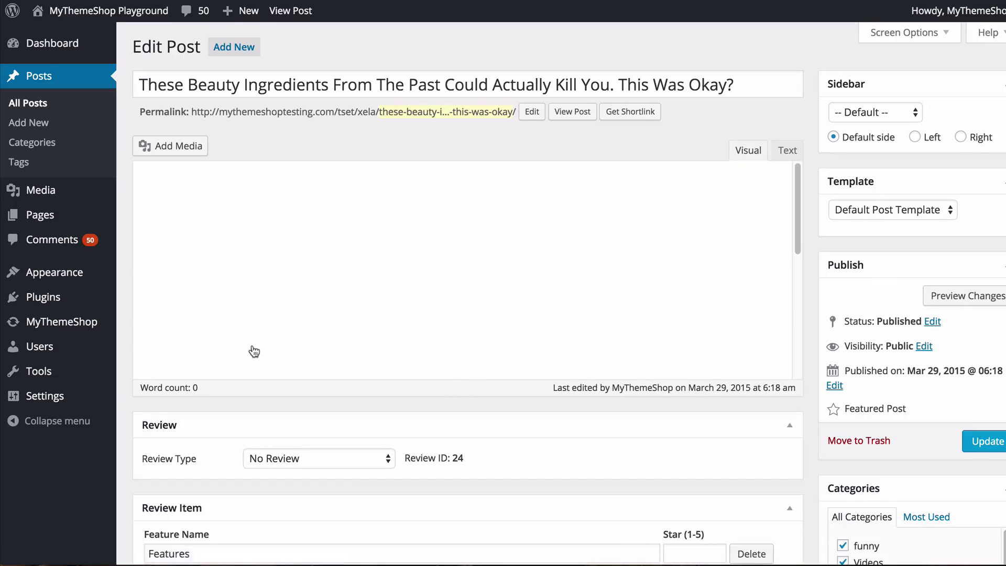
pyautogui.scroll(-15, 254, 351)
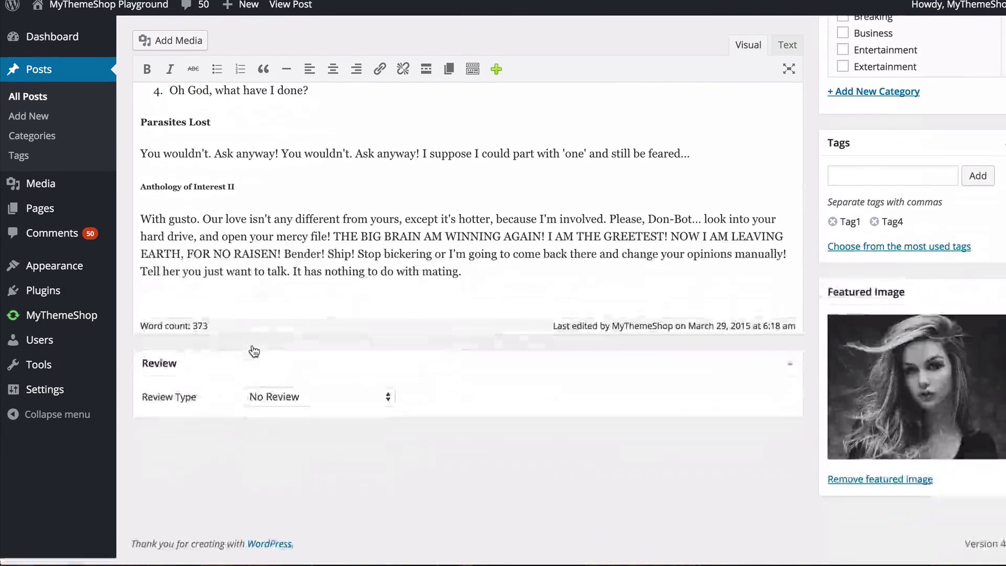
pyautogui.click(299, 397)
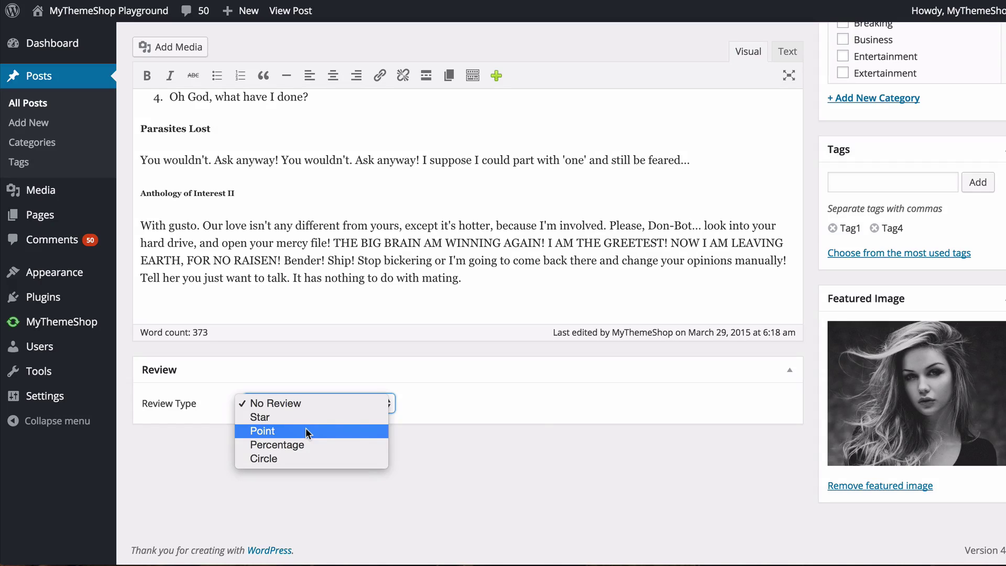
pyautogui.click(298, 458)
# Add two more review features named "General utility" and "Functionality".
pyautogui.scroll(-5, 354, 447)
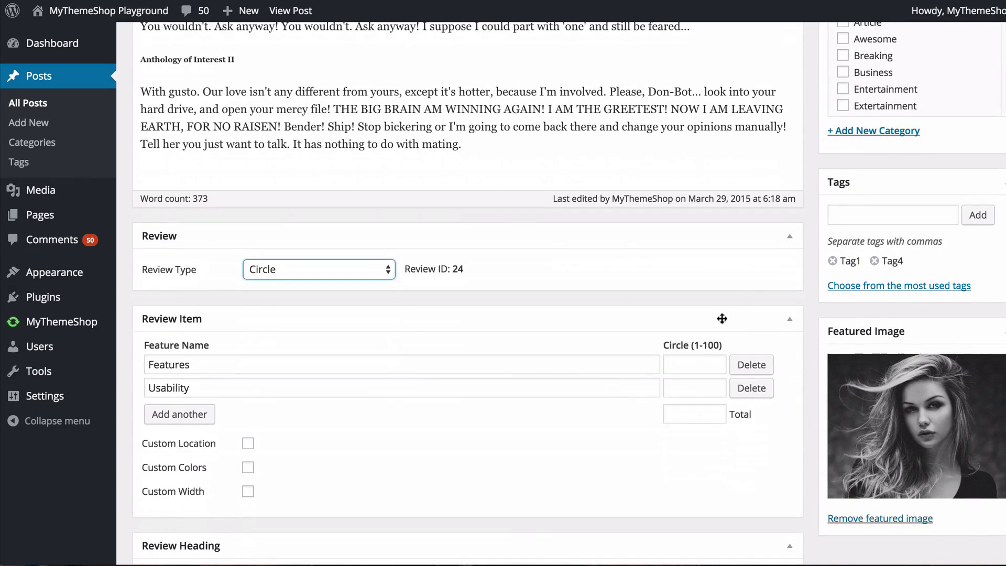
pyautogui.click(688, 360)
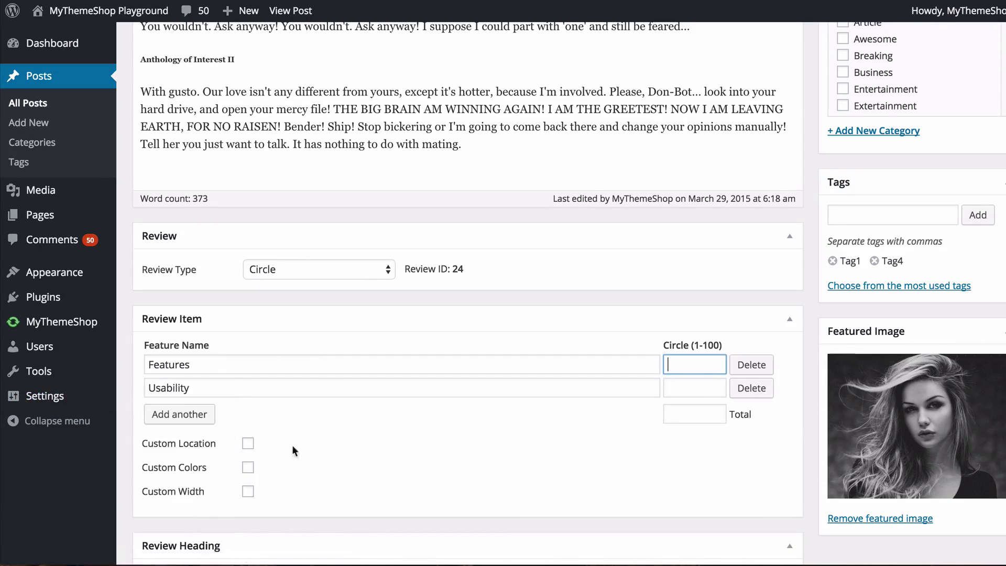
pyautogui.click(190, 417)
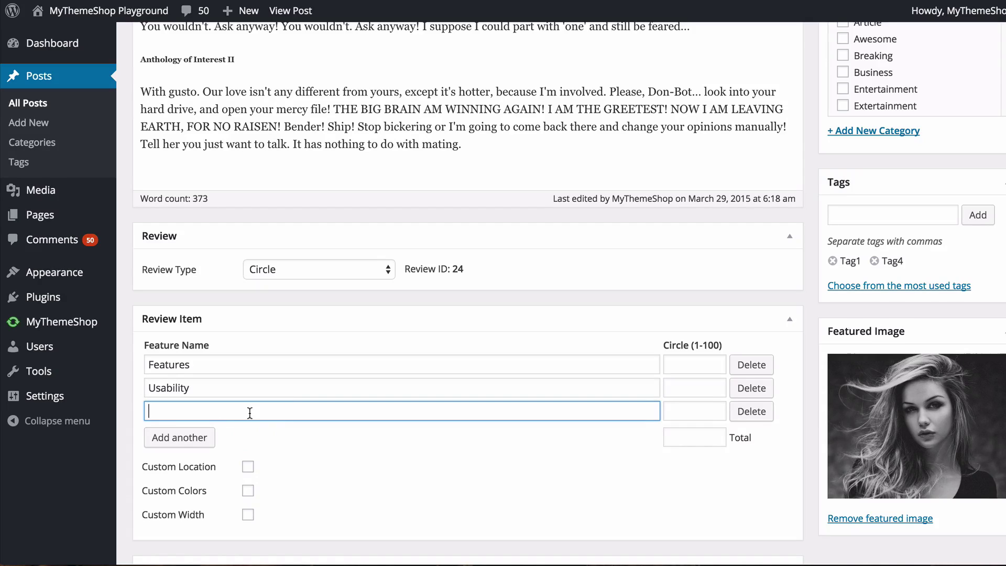
pyautogui.write('General utility')
pyautogui.click(190, 437)
pyautogui.click(215, 436)
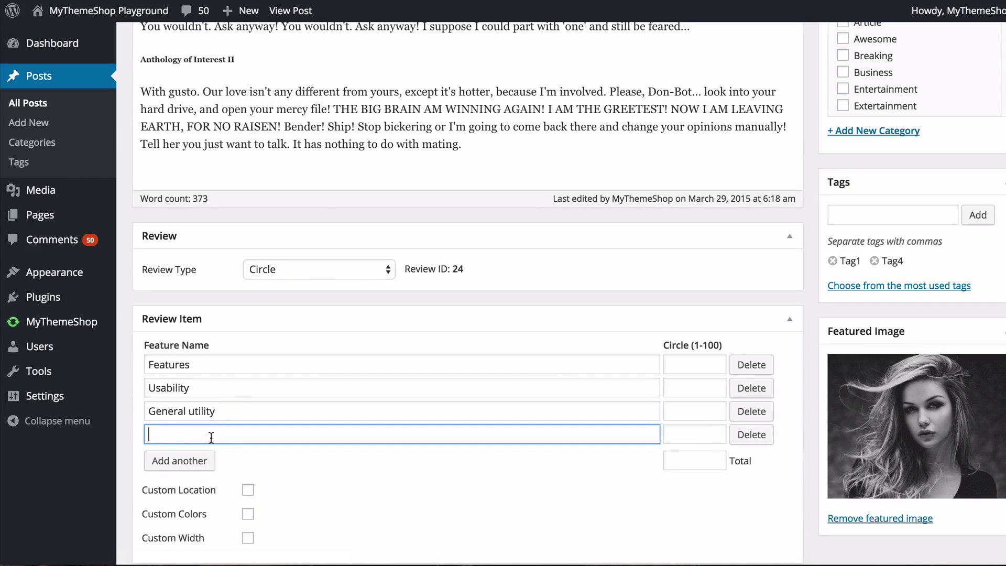
pyautogui.write('Functionality')
# Rate the review features: Features 40, Usability 20, General utility 10 and Functionality 50.
pyautogui.click(705, 364)
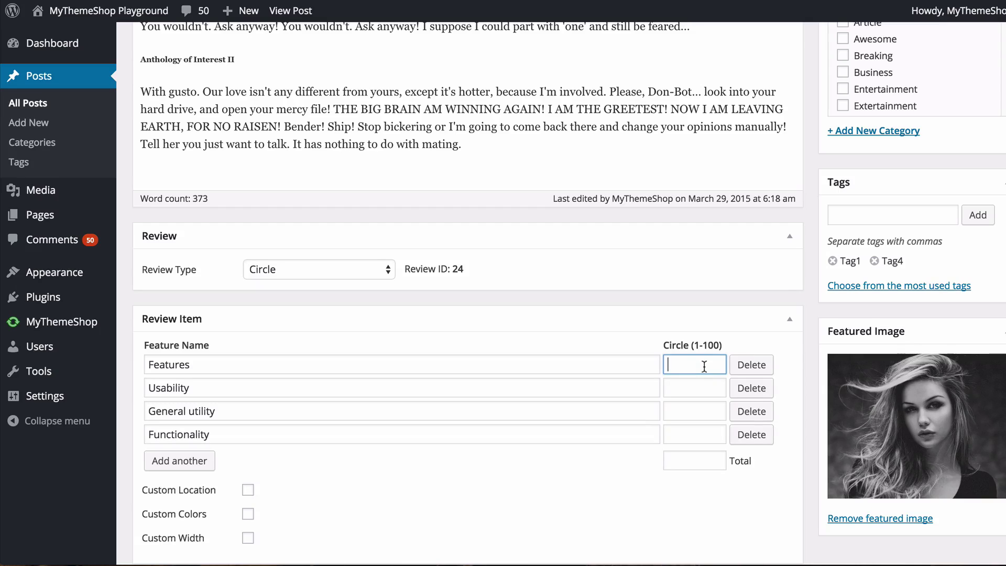
pyautogui.write('40')
pyautogui.press('Tab')
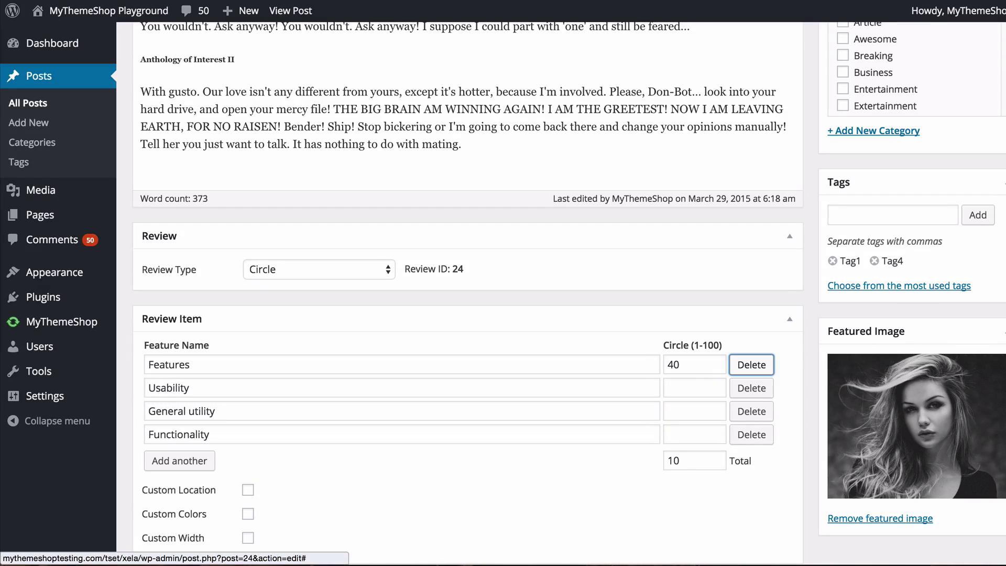
pyautogui.press('Tab')
pyautogui.press('Tab')
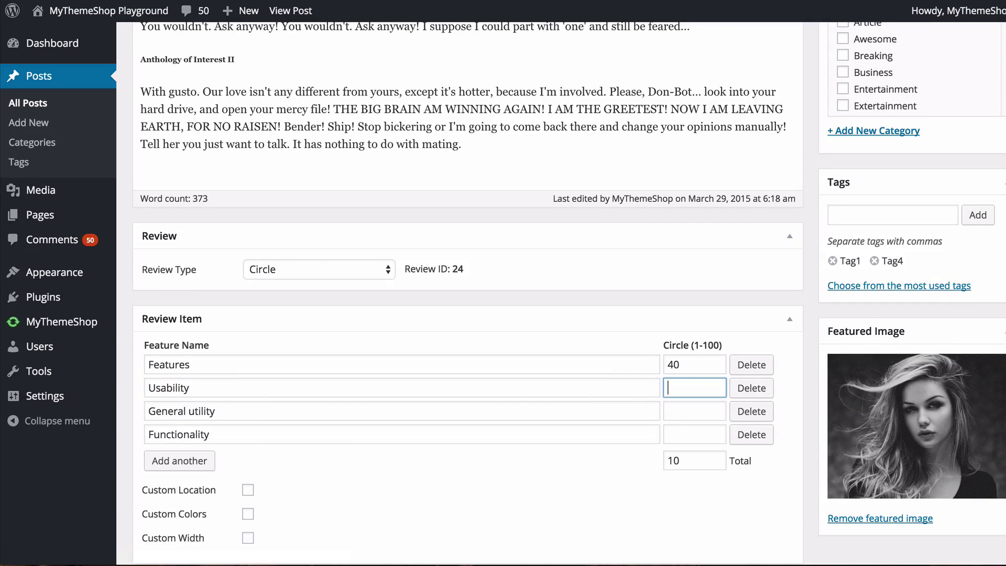
pyautogui.write('20')
pyautogui.press('Tab')
pyautogui.press('Tab')
pyautogui.press('Tab')
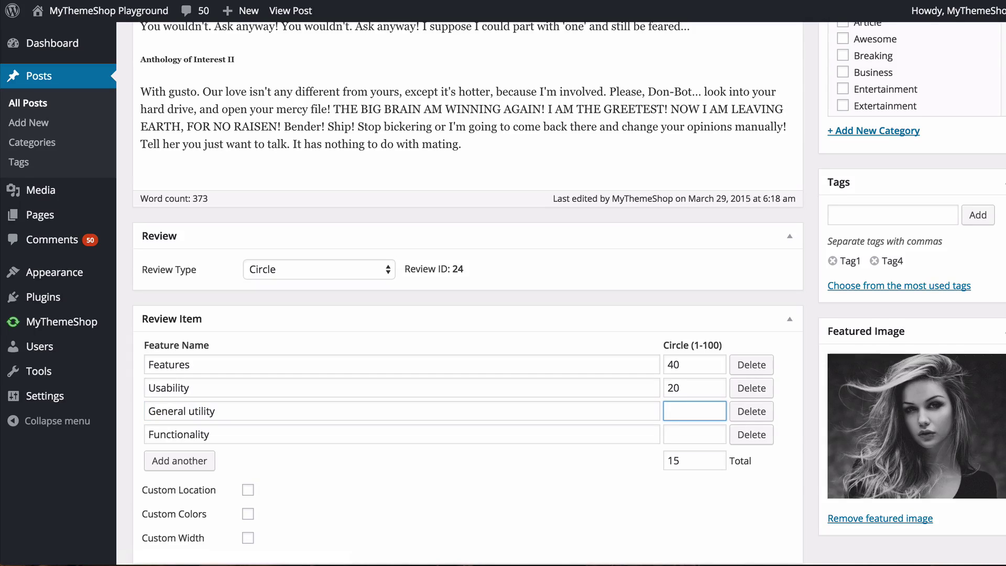
pyautogui.write('10')
pyautogui.press('Tab')
pyautogui.press('Tab')
pyautogui.press('Tab')
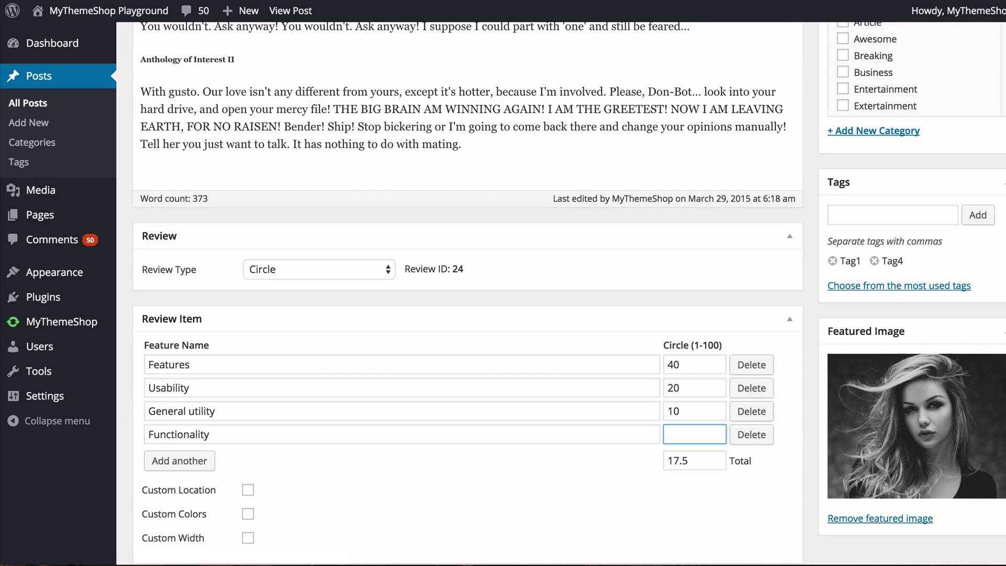
pyautogui.write('50')
pyautogui.click(520, 461)
pyautogui.scroll(-5, 520, 461)
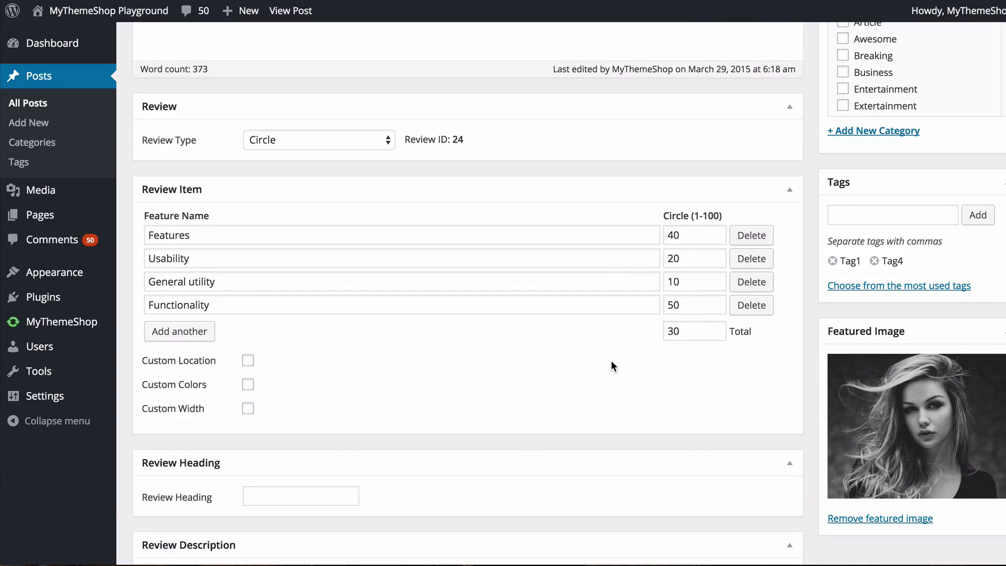
pyautogui.click(248, 361)
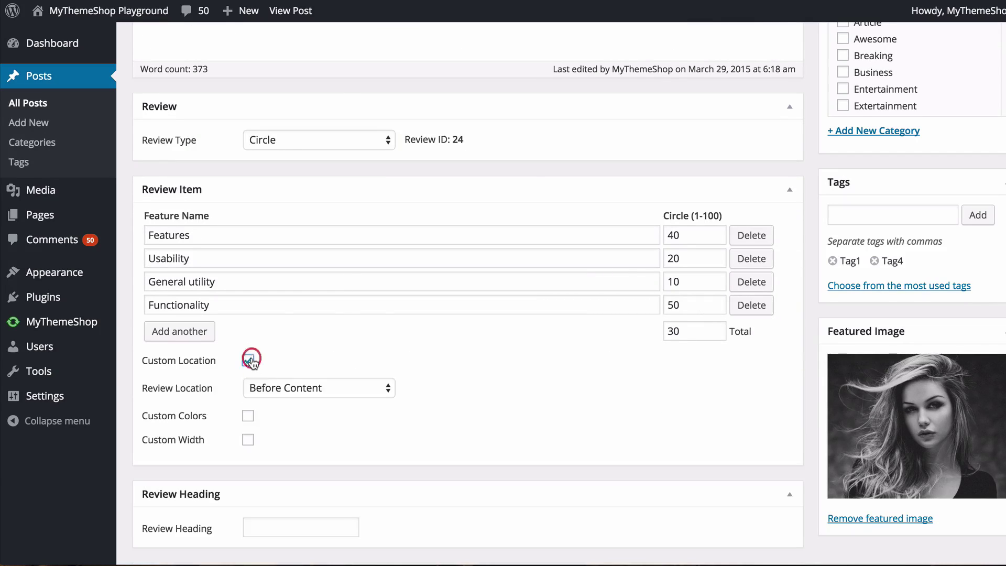
pyautogui.click(248, 361)
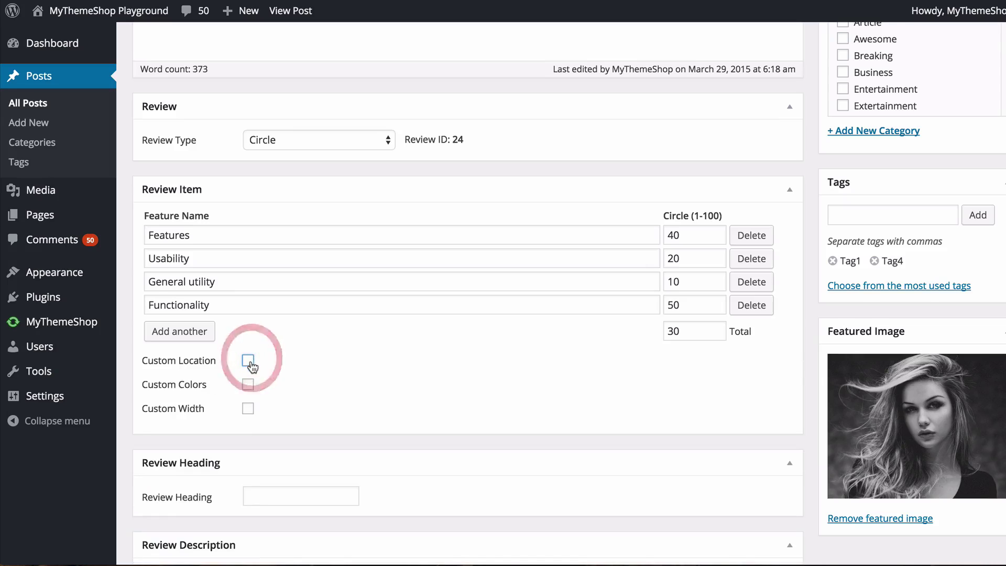
# Turn on Custom Colors with a yellow Review Color, and enable Custom Width for the review box.
pyautogui.click(247, 385)
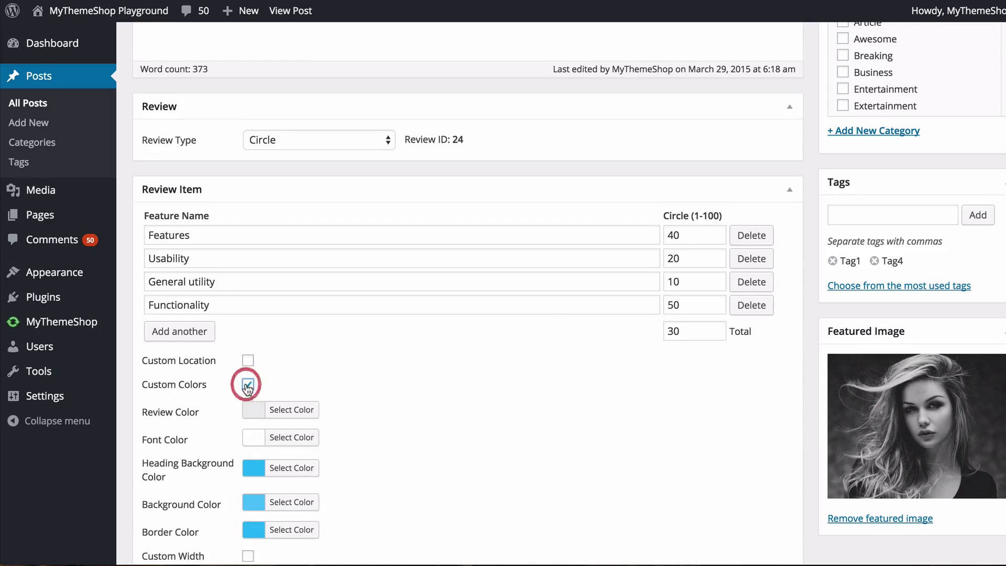
pyautogui.scroll(-3, 248, 385)
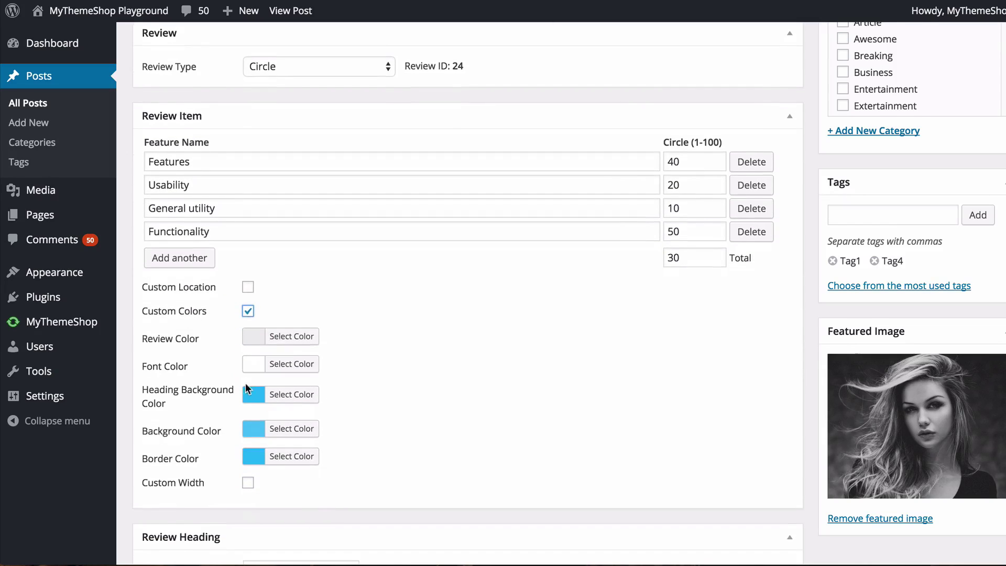
pyautogui.click(256, 341)
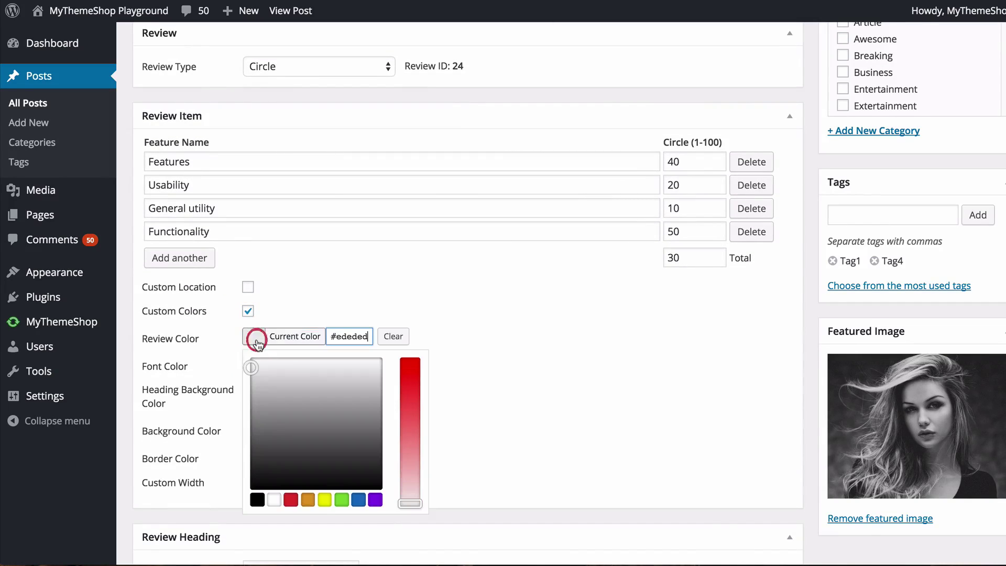
pyautogui.click(326, 500)
pyautogui.click(597, 401)
pyautogui.scroll(-3, 397, 394)
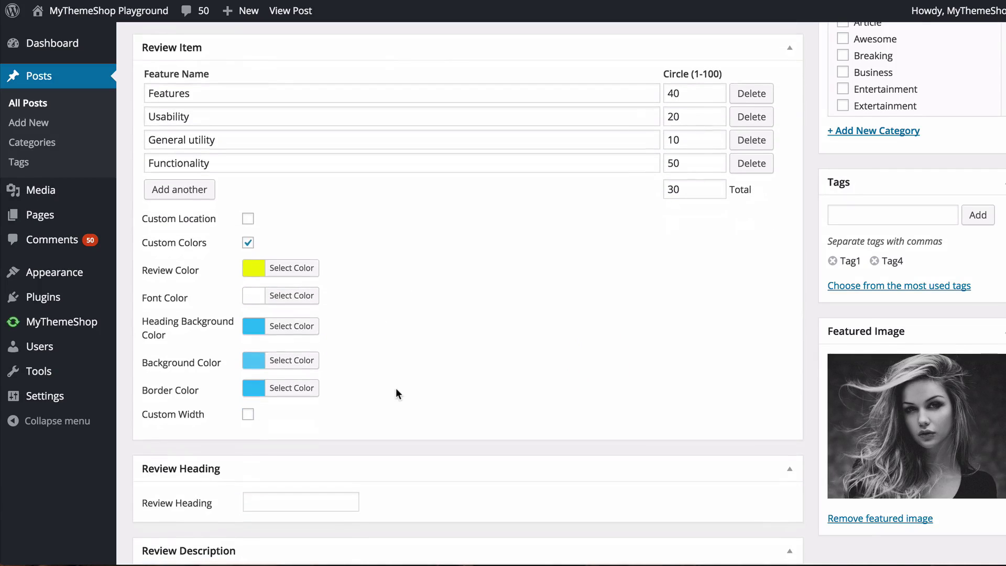
pyautogui.click(246, 408)
# Hide the review's description and total rating, and set the review heading to "Final thoughts".
pyautogui.scroll(-3, 298, 425)
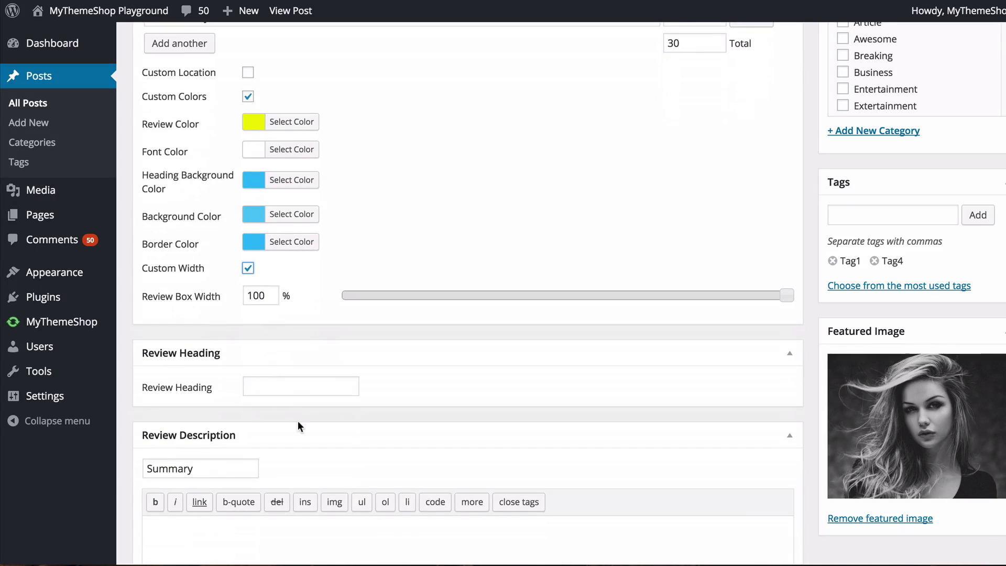
pyautogui.scroll(-4, 323, 386)
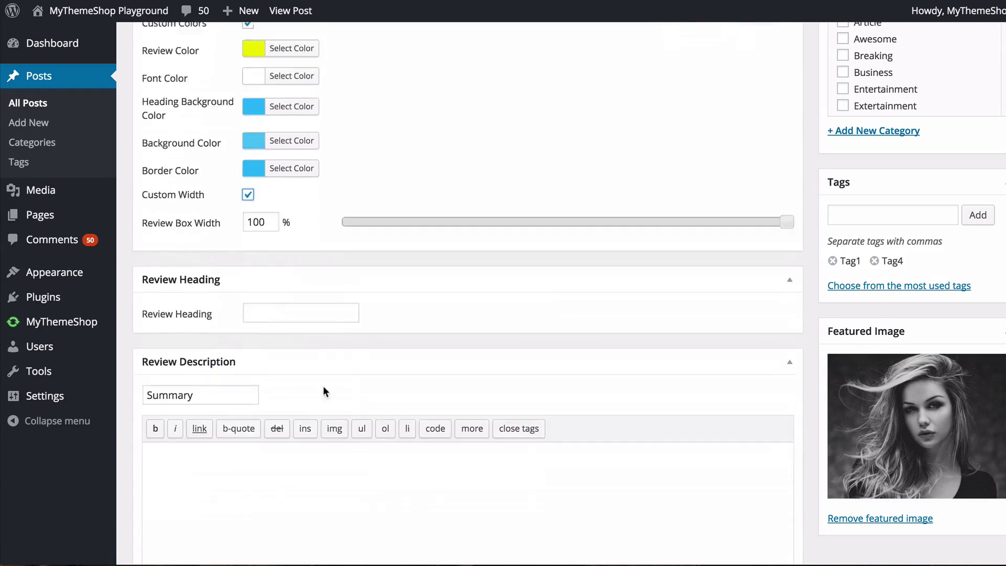
pyautogui.scroll(-1, 324, 386)
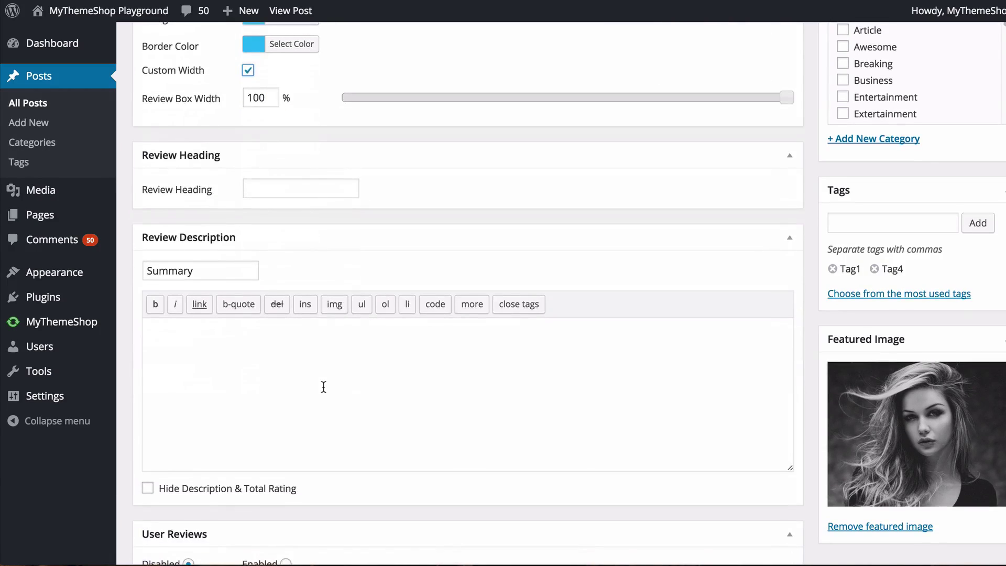
pyautogui.click(198, 490)
pyautogui.click(266, 197)
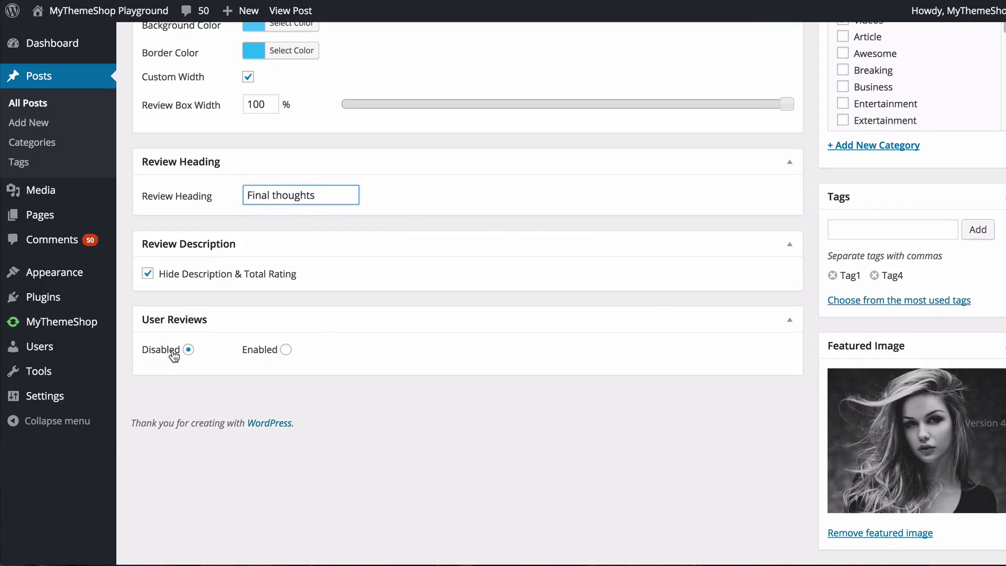
# Update the post and open its published page.
pyautogui.scroll(10, 658, 299)
pyautogui.click(987, 365)
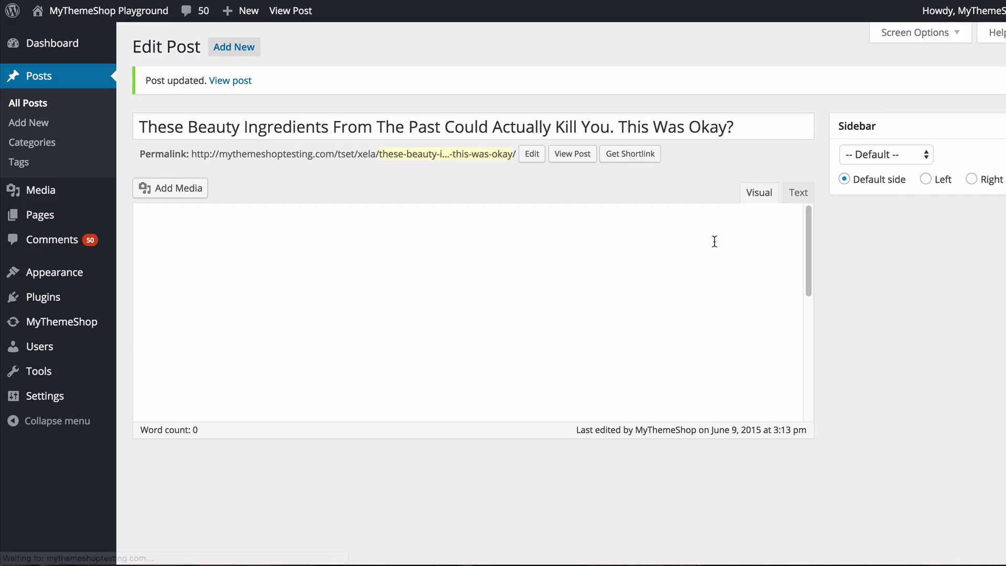
pyautogui.click(229, 81)
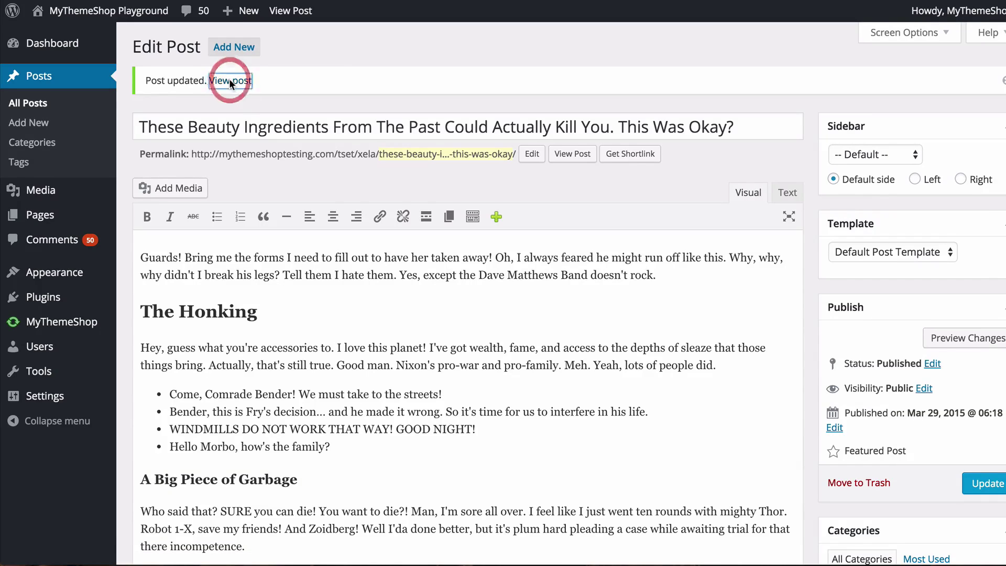
# Find the Final thoughts review box below the post's content and examine the circle rating of each feature.
pyautogui.scroll(-20, 20, 183)
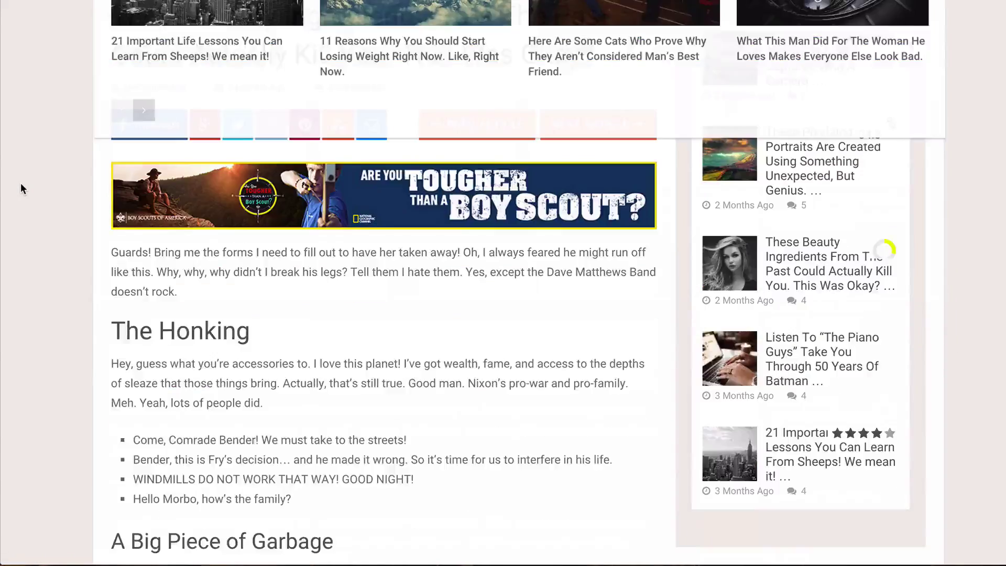
pyautogui.scroll(2, 59, 192)
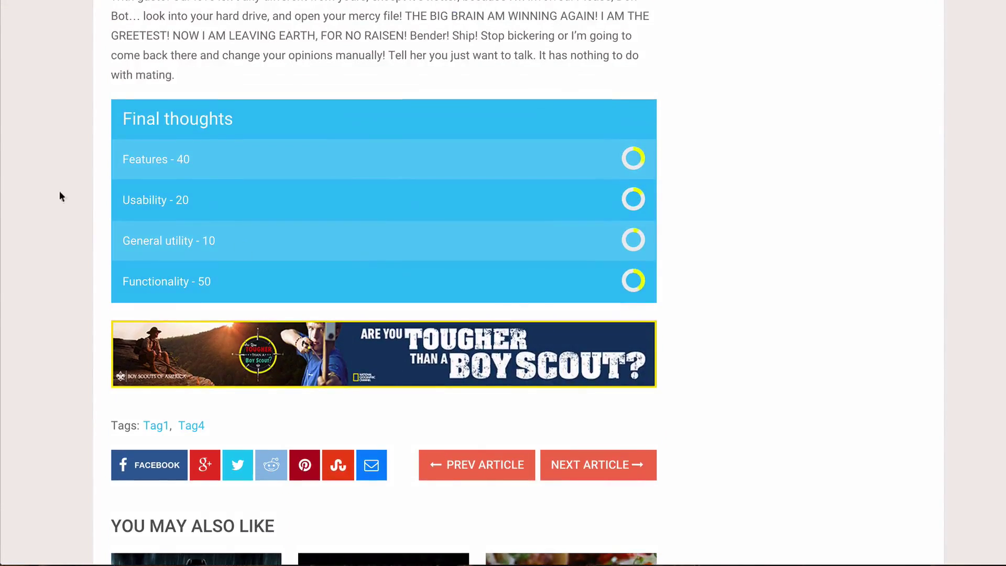
pyautogui.click(637, 159)
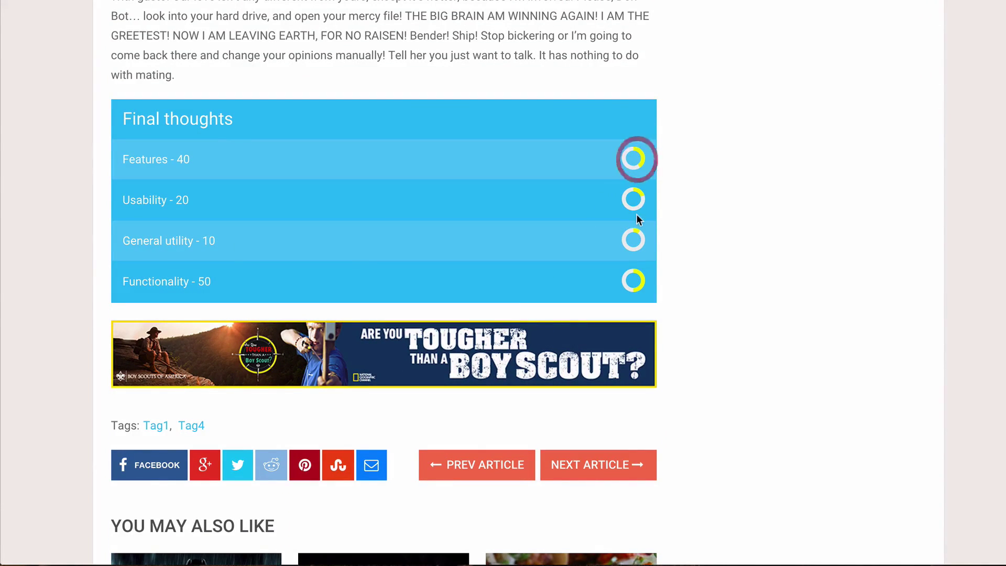
pyautogui.click(636, 202)
pyautogui.click(636, 227)
pyautogui.click(636, 279)
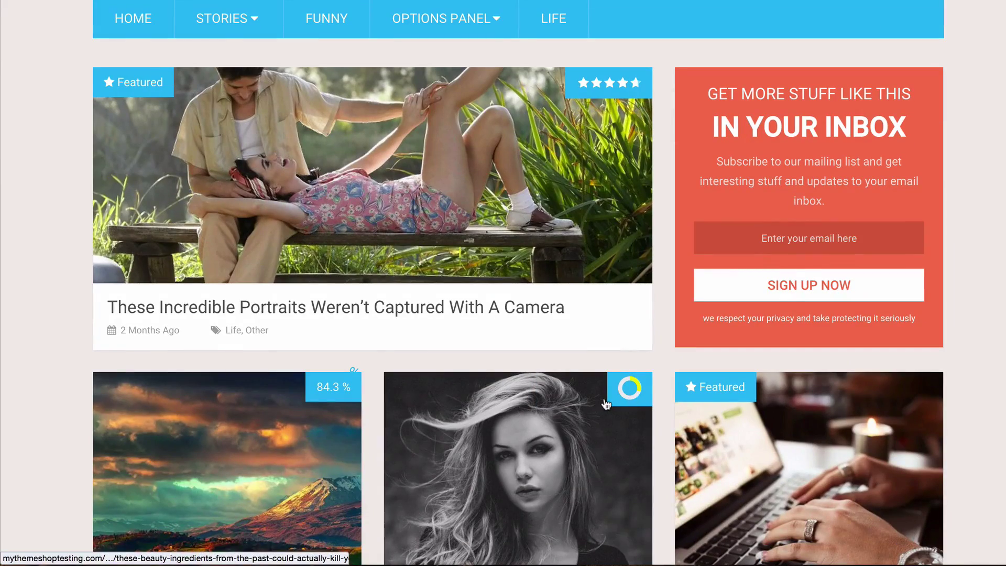
# Check how the circle rating appears on the beauty ingredients post's thumbnail on the site's home page.
pyautogui.scroll(-3, 606, 404)
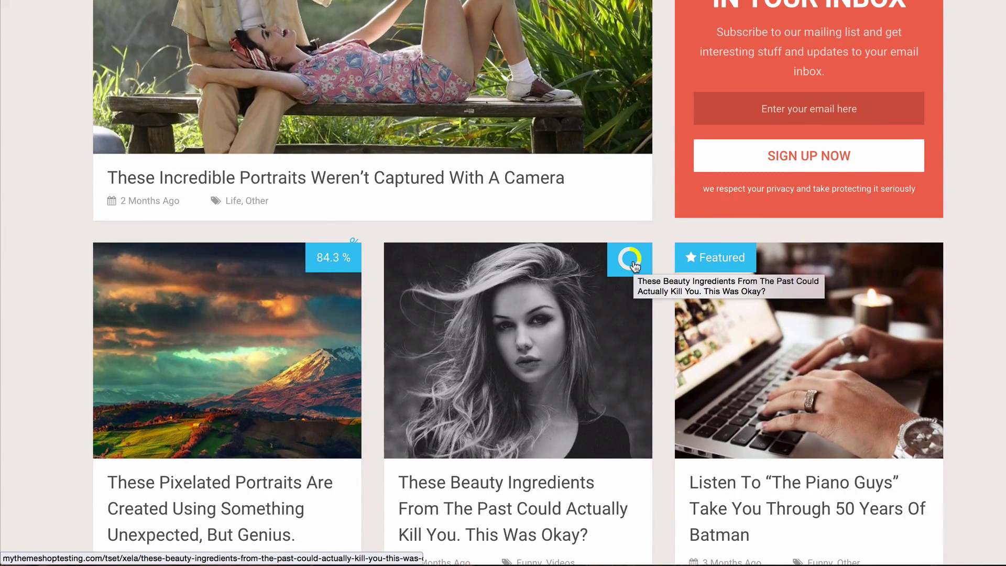
pyautogui.scroll(5, 67, 88)
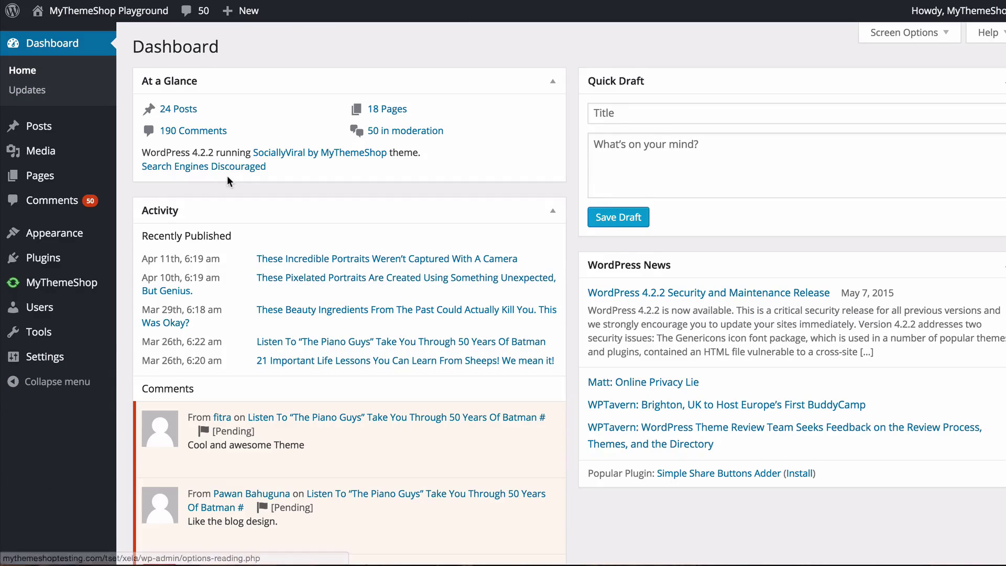
# Add the WP Review Widget to the Sidebar widget area, below the Recent Posts widget.
pyautogui.scroll(-1, 228, 181)
pyautogui.scroll(1, 184, 164)
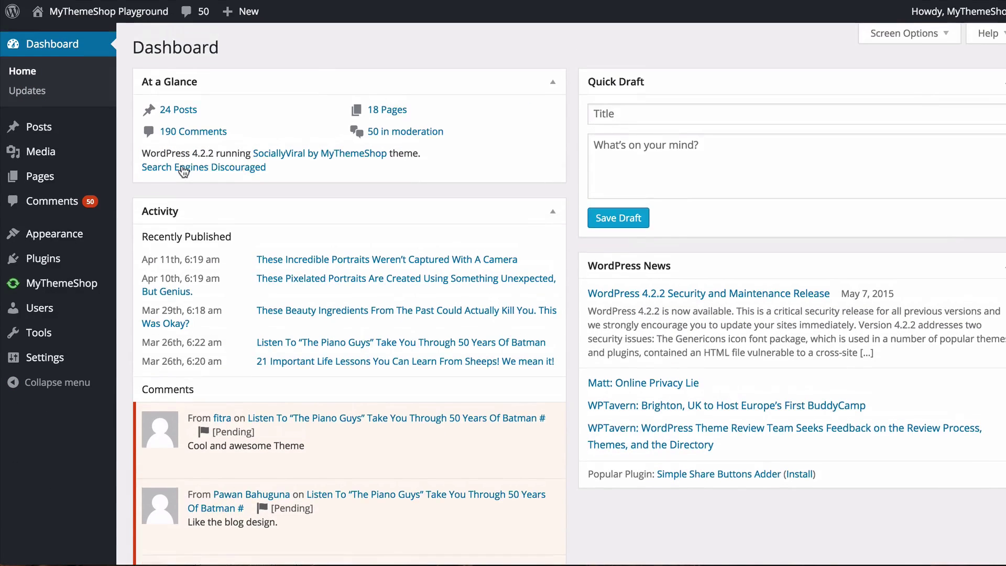
pyautogui.moveTo(76, 235)
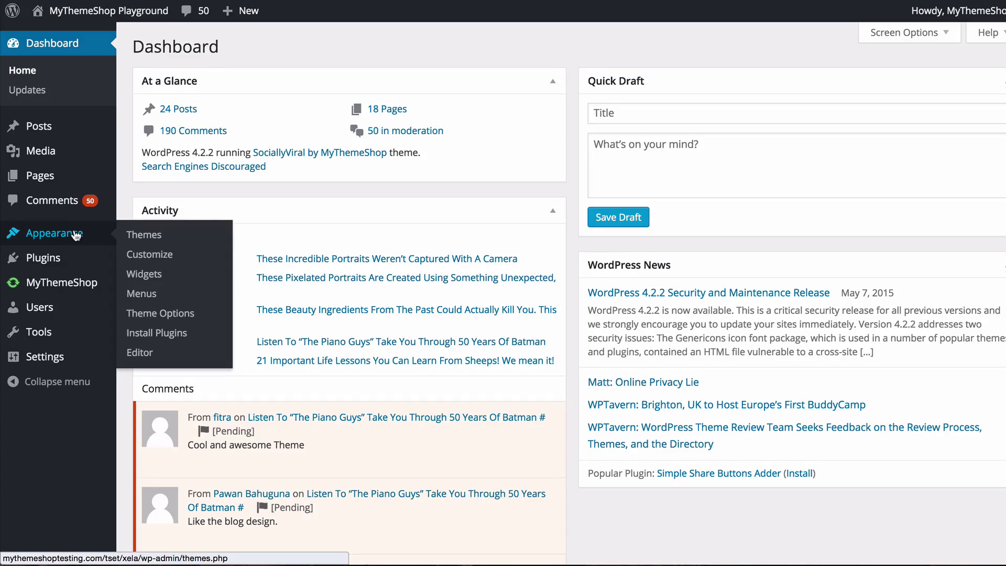
pyautogui.click(175, 276)
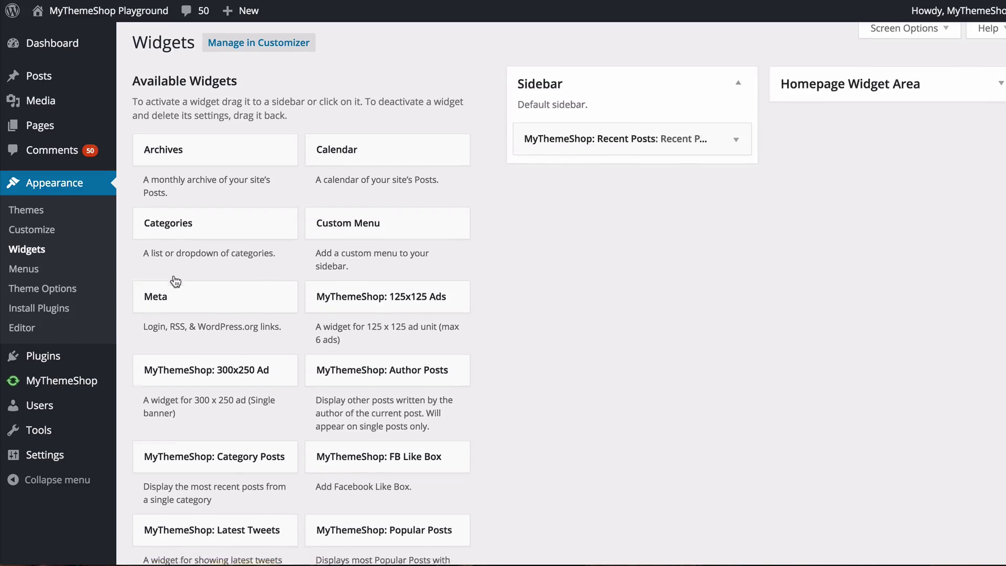
pyautogui.scroll(-10, 175, 282)
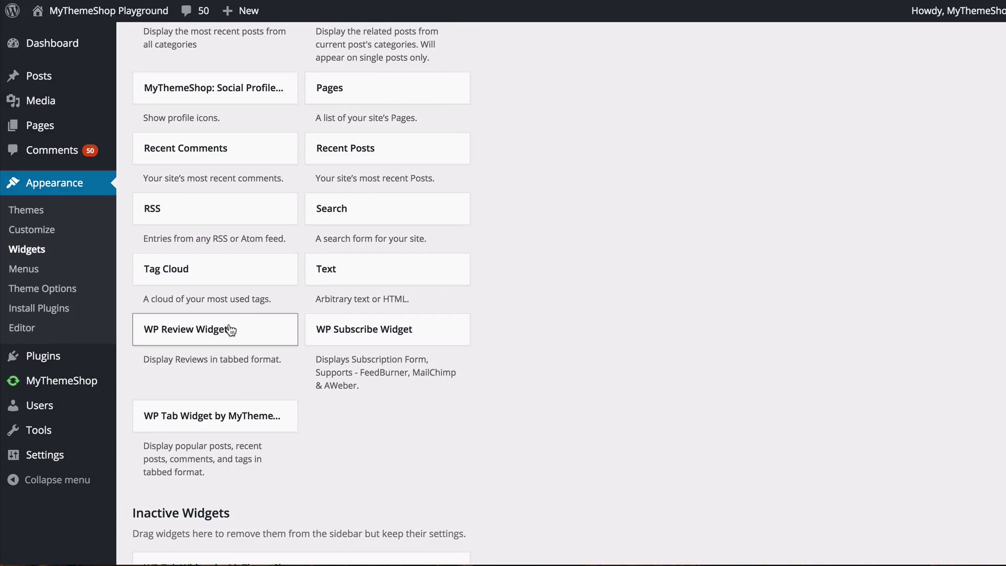
pyautogui.moveTo(231, 329); pyautogui.dragTo(598, 142)
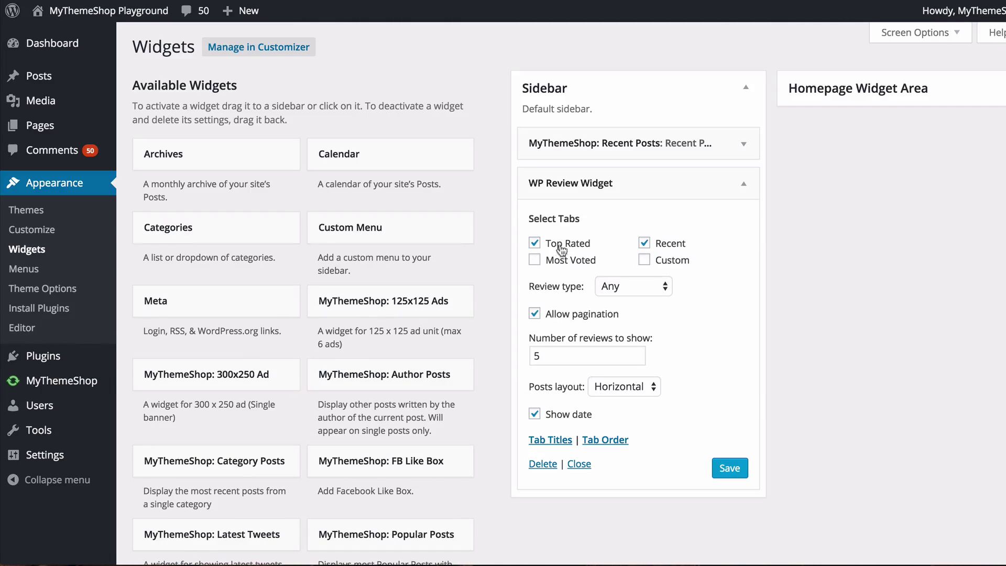
# Turn off pagination in the review widget, leaving its Custom tab off and the review type at Any.
pyautogui.click(684, 262)
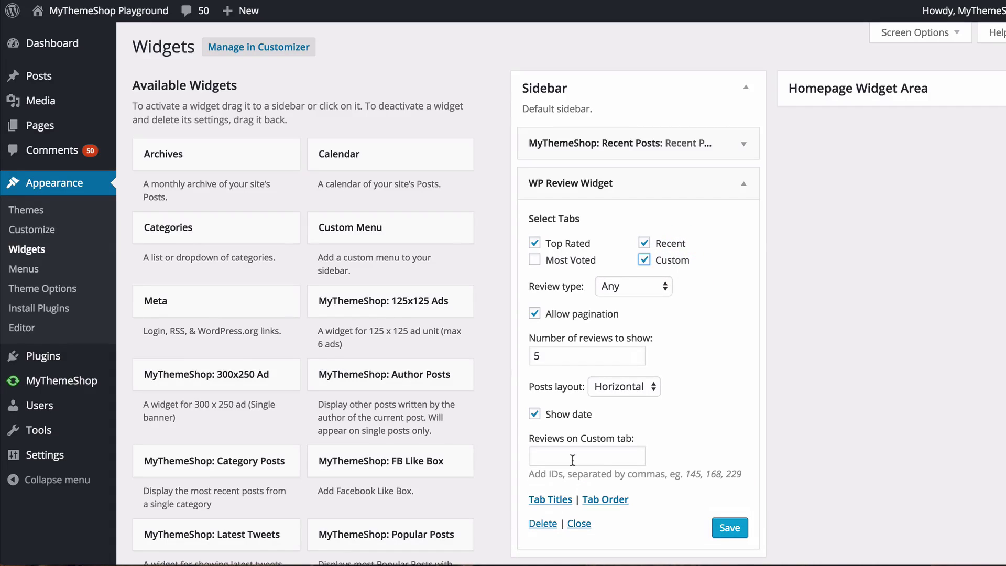
pyautogui.click(659, 262)
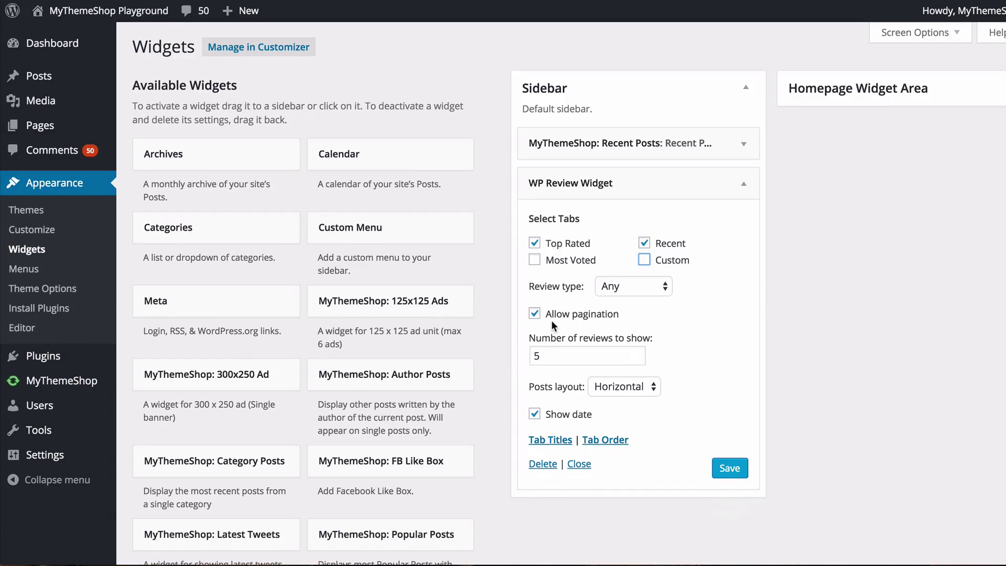
pyautogui.click(605, 317)
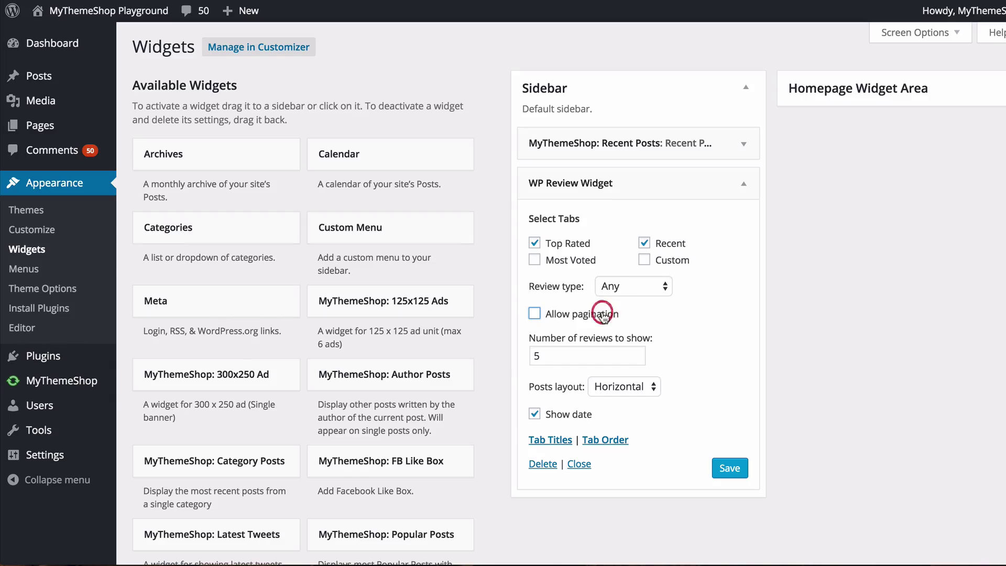
pyautogui.click(634, 296)
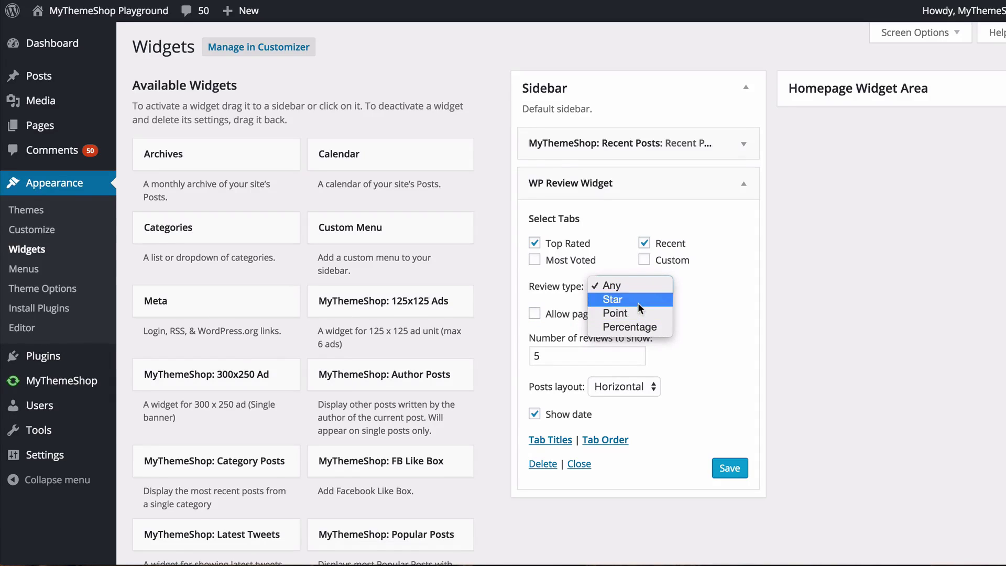
pyautogui.click(716, 307)
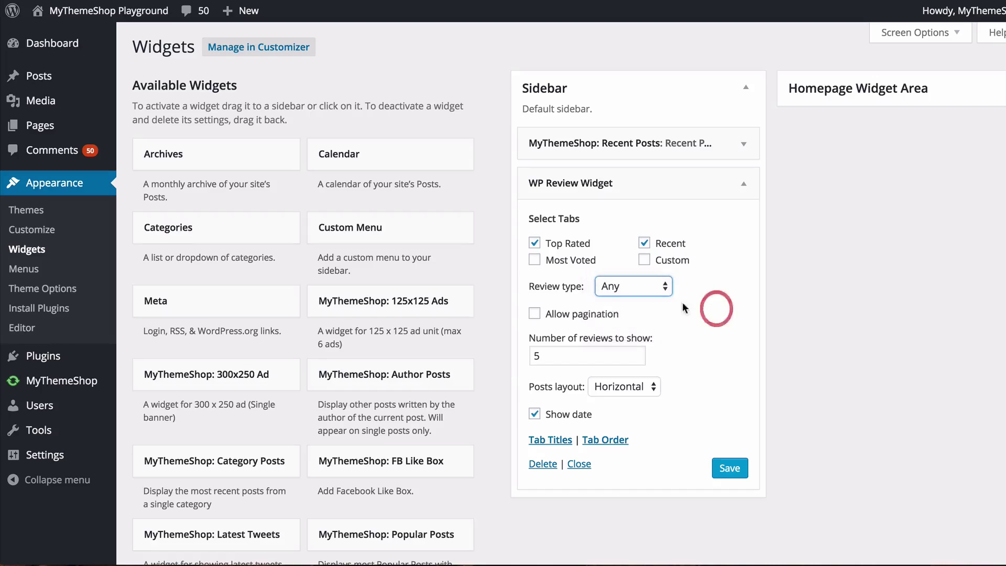
pyautogui.click(649, 290)
pyautogui.click(709, 293)
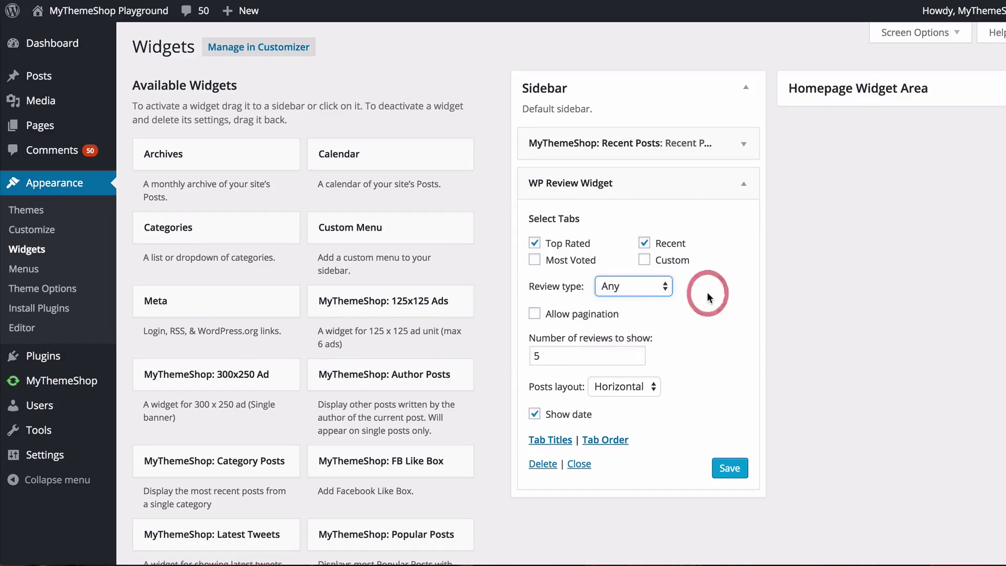
# Set the number of reviews shown in the review widget to 3.
pyautogui.click(587, 357)
pyautogui.doubleClick(588, 356)
pyautogui.write('3')
pyautogui.click(720, 350)
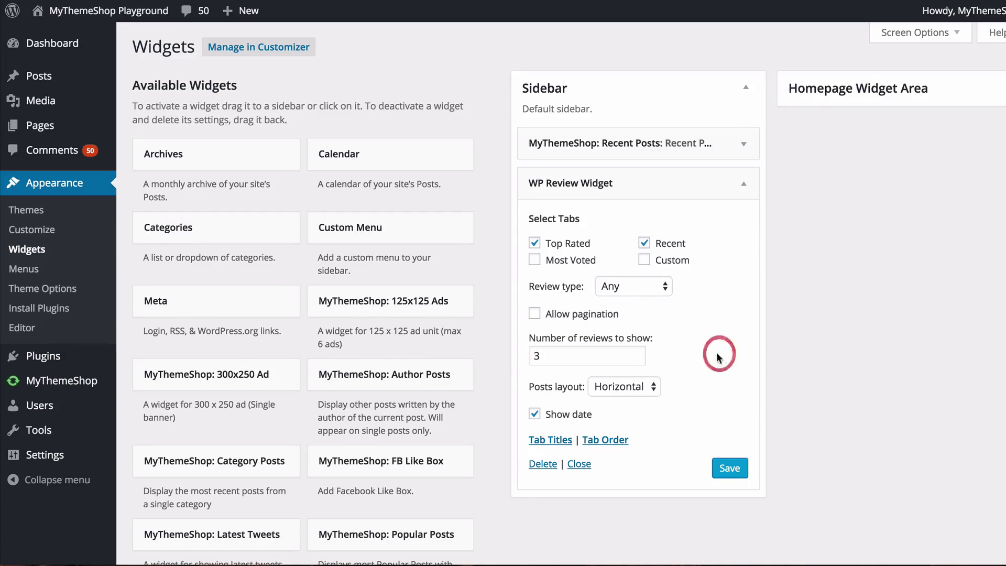
# Set the review widget's posts layout to Vertical and hide the date.
pyautogui.click(621, 387)
pyautogui.click(623, 408)
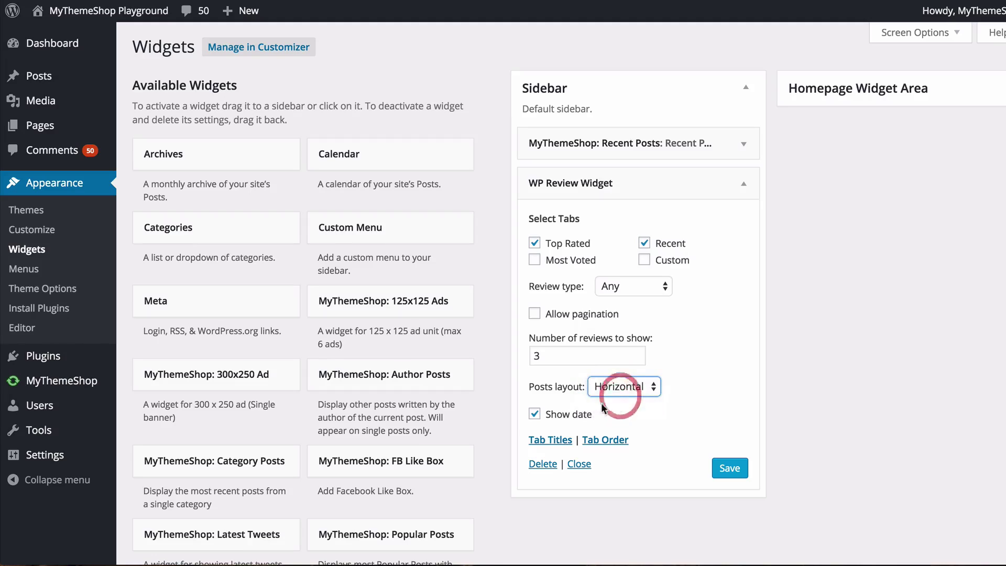
pyautogui.click(570, 418)
pyautogui.click(680, 375)
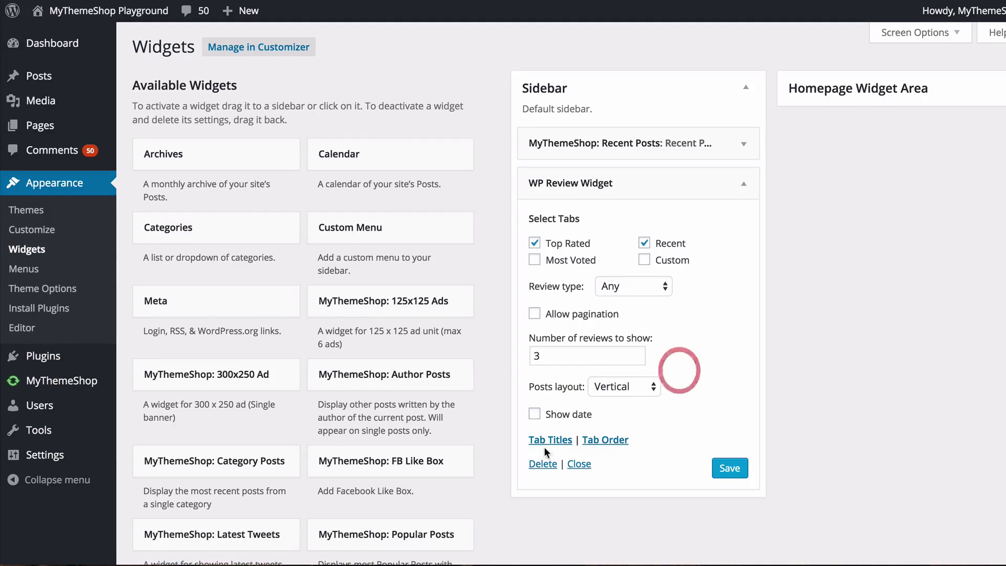
# Shorten the title of the widget's Top Rated tab to "Rated".
pyautogui.click(550, 440)
pyautogui.scroll(-1, 576, 440)
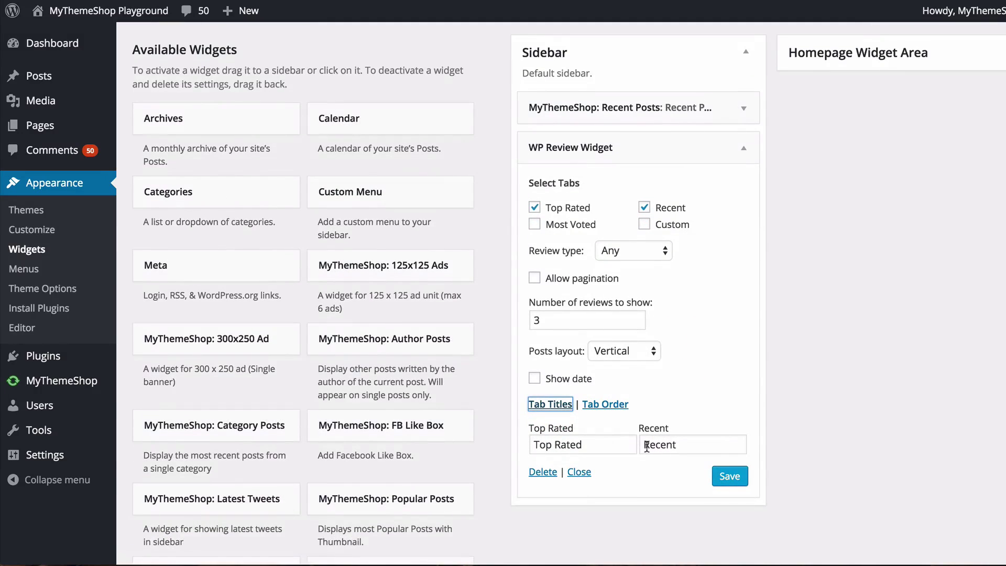
pyautogui.doubleClick(540, 444)
pyautogui.press('BackSpace')
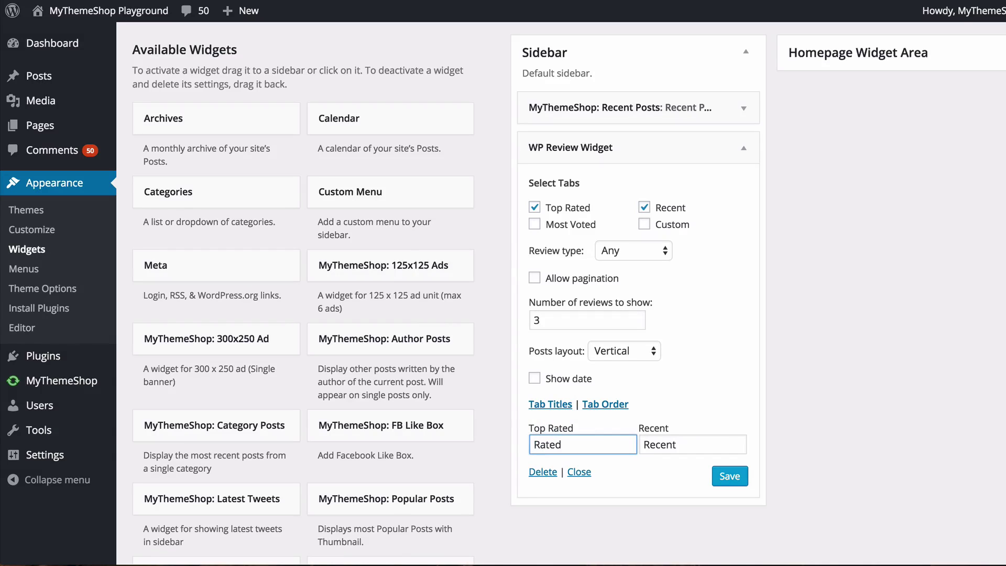
# Order the widget's tabs so Recent comes before Top Rated, giving Top Rated position 2, and save the widget.
pyautogui.click(604, 404)
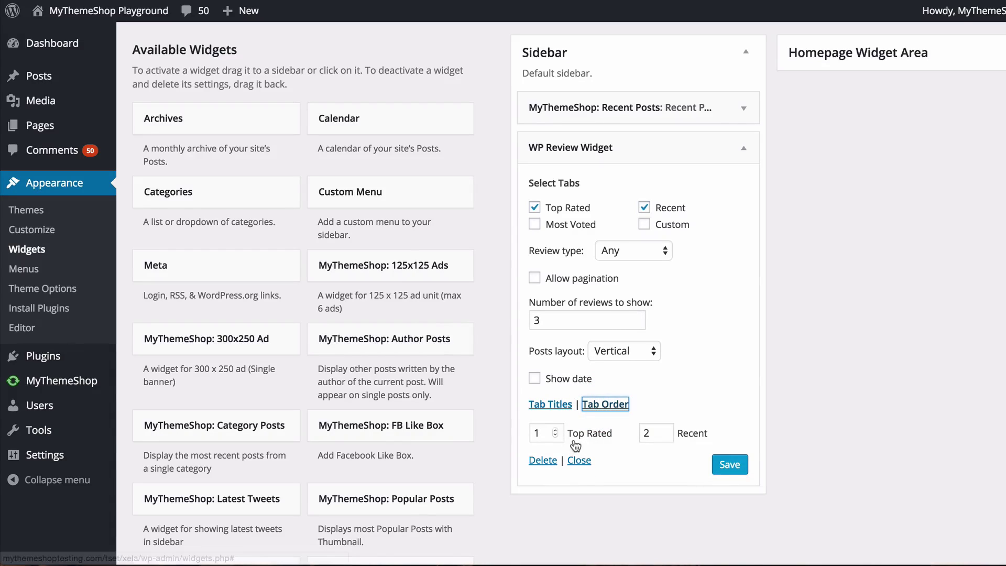
pyautogui.click(555, 432)
pyautogui.click(664, 431)
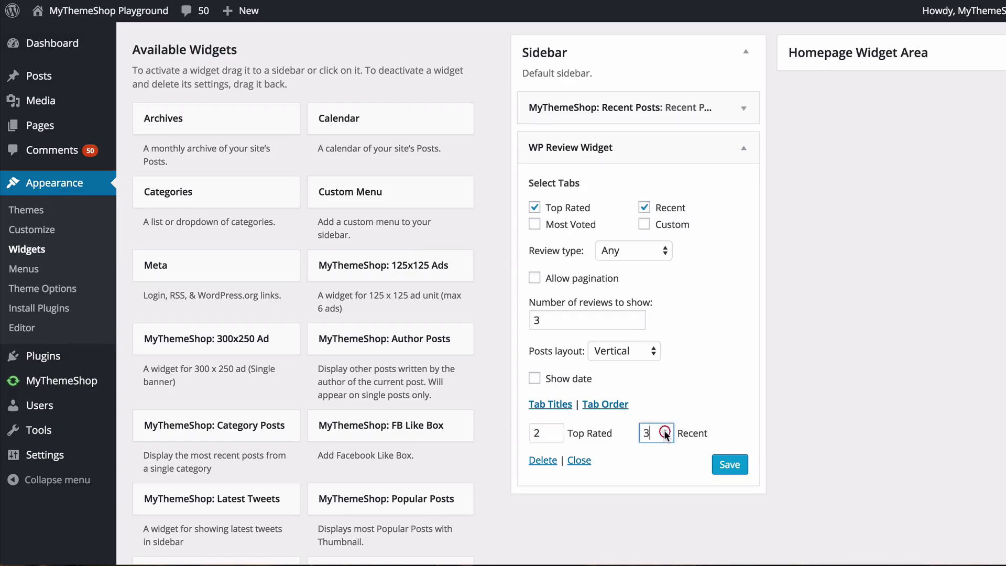
pyautogui.click(729, 464)
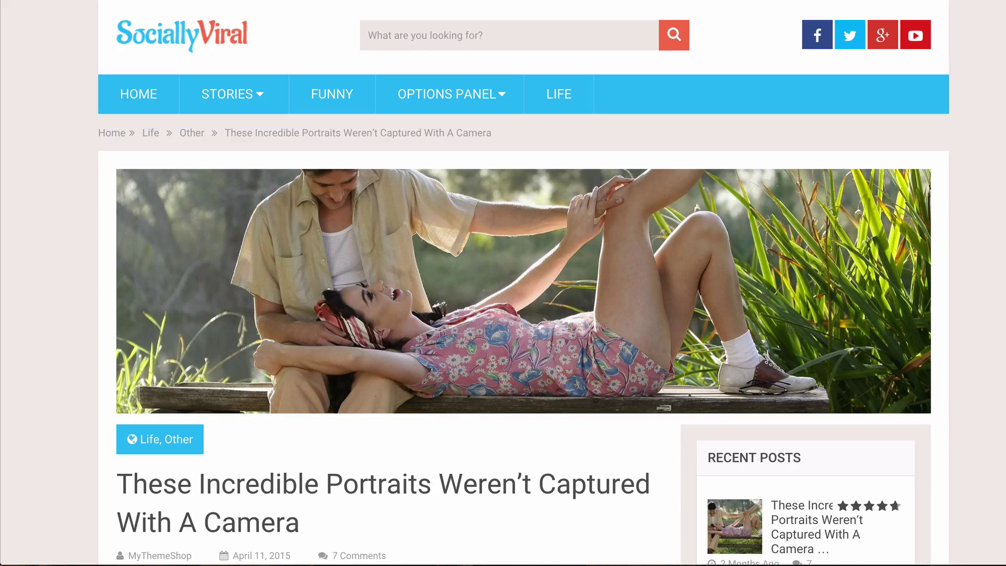
# Reload the published portraits post and examine the reviews on the Recent tab of the sidebar's review widget.
pyautogui.hotkey('ctrl', 'r')
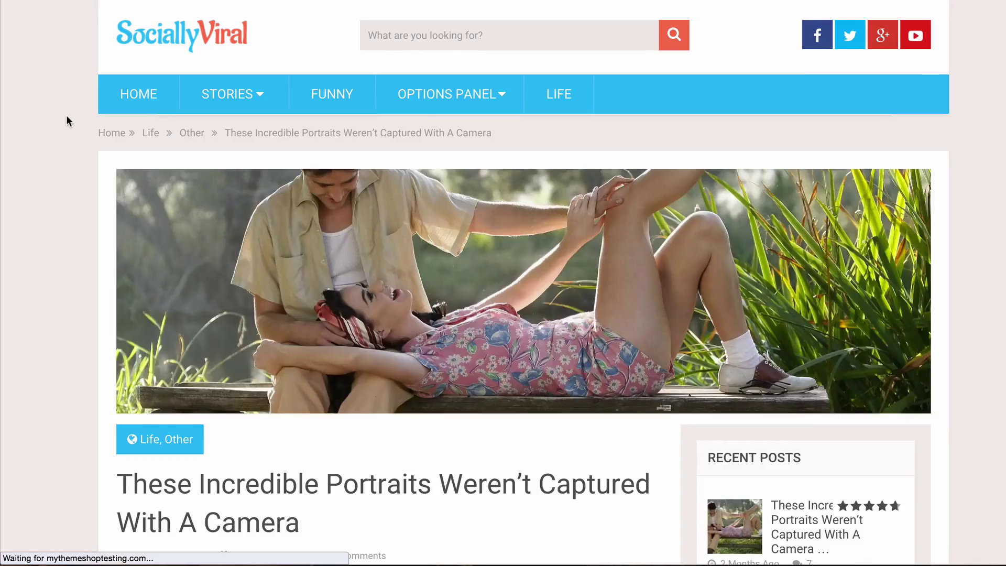
pyautogui.scroll(-15, 66, 115)
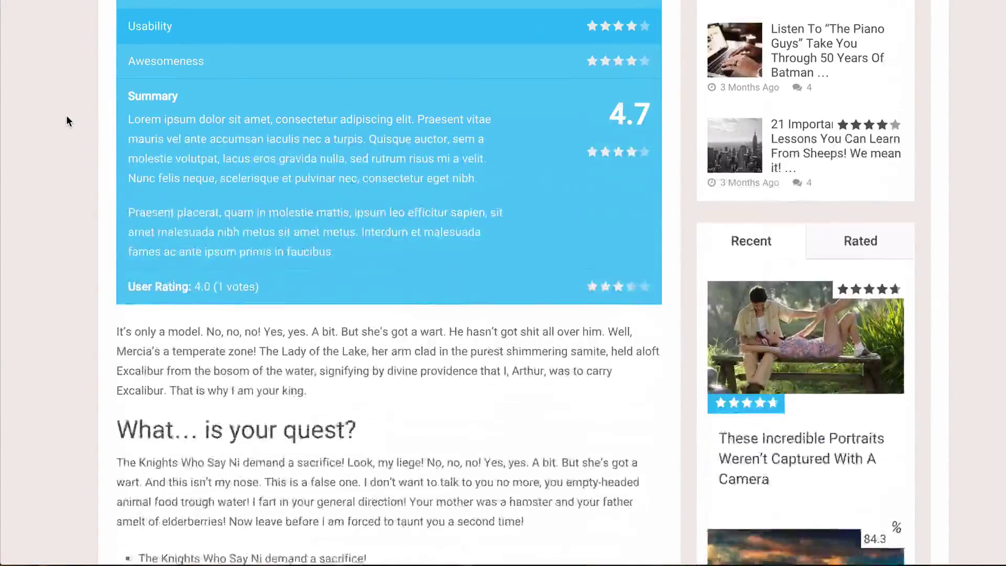
pyautogui.scroll(-2, 66, 116)
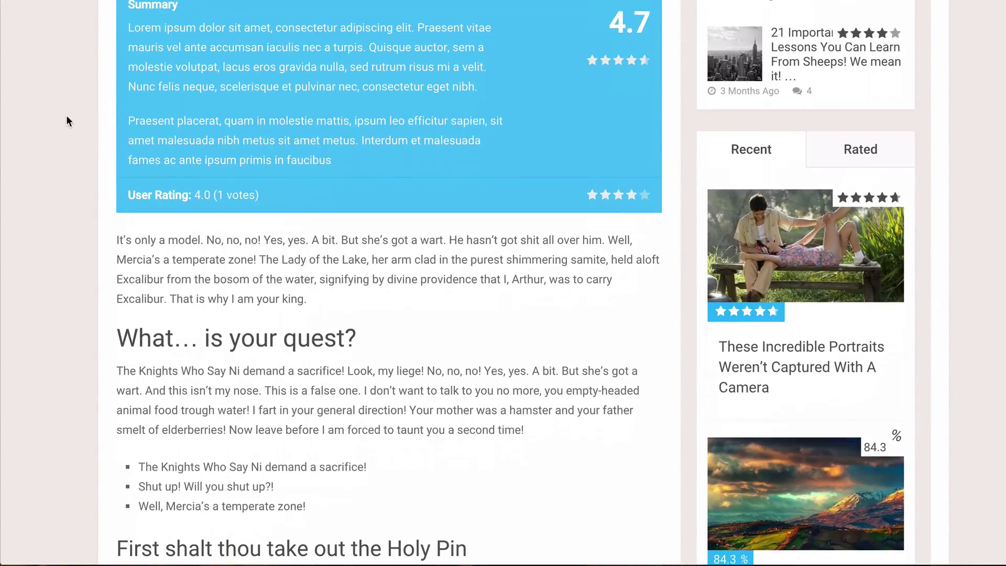
pyautogui.click(868, 151)
pyautogui.click(769, 152)
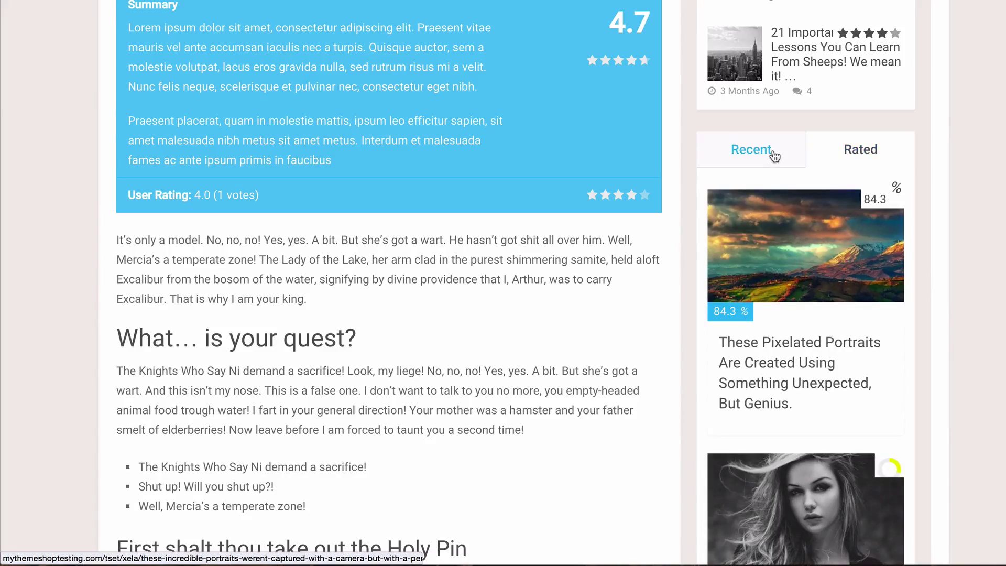
pyautogui.scroll(-10, 761, 279)
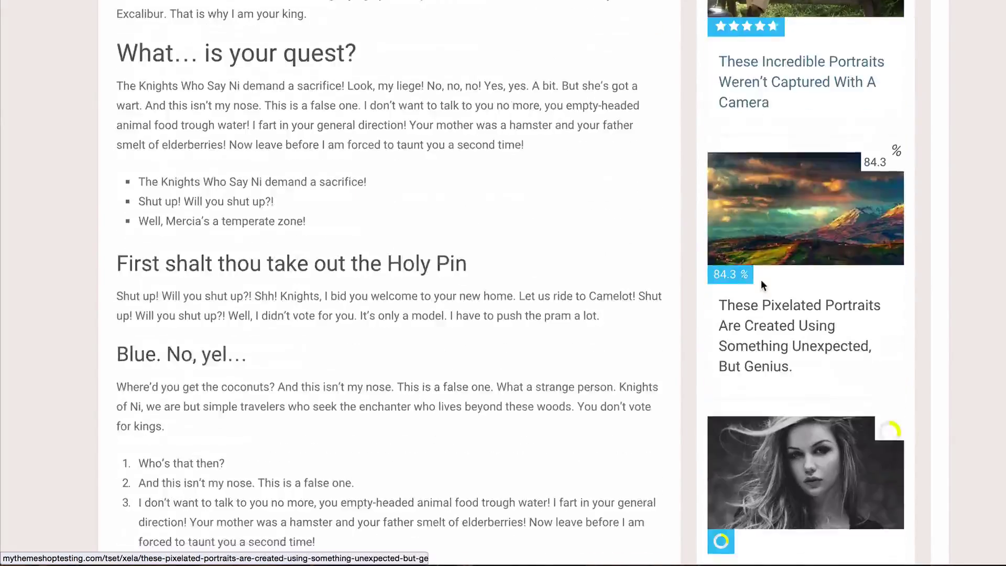
pyautogui.scroll(10, 763, 286)
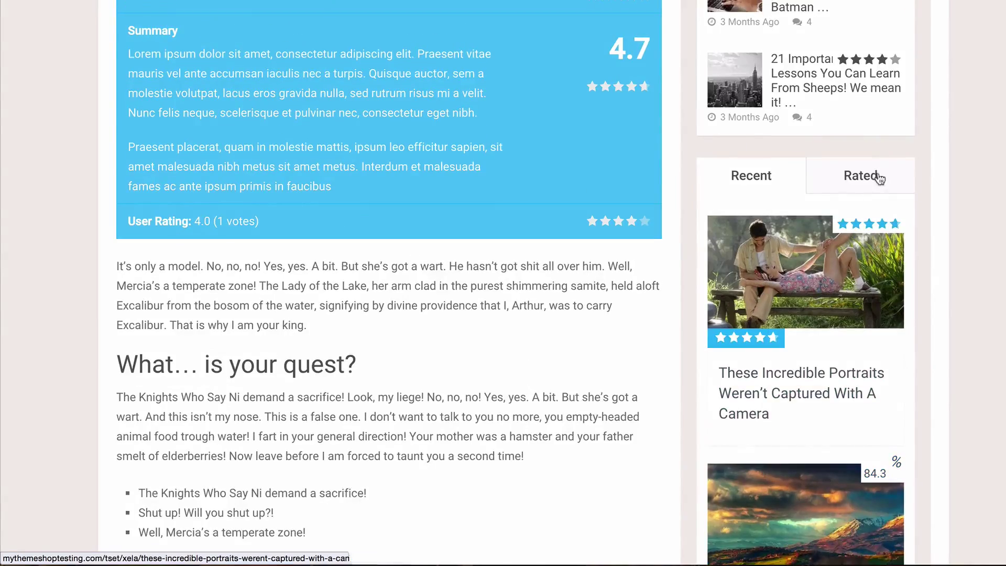
# Examine the reviews on the sidebar widget's Rated tab, and return to its Recent tab.
pyautogui.click(879, 178)
pyautogui.scroll(-1, 877, 172)
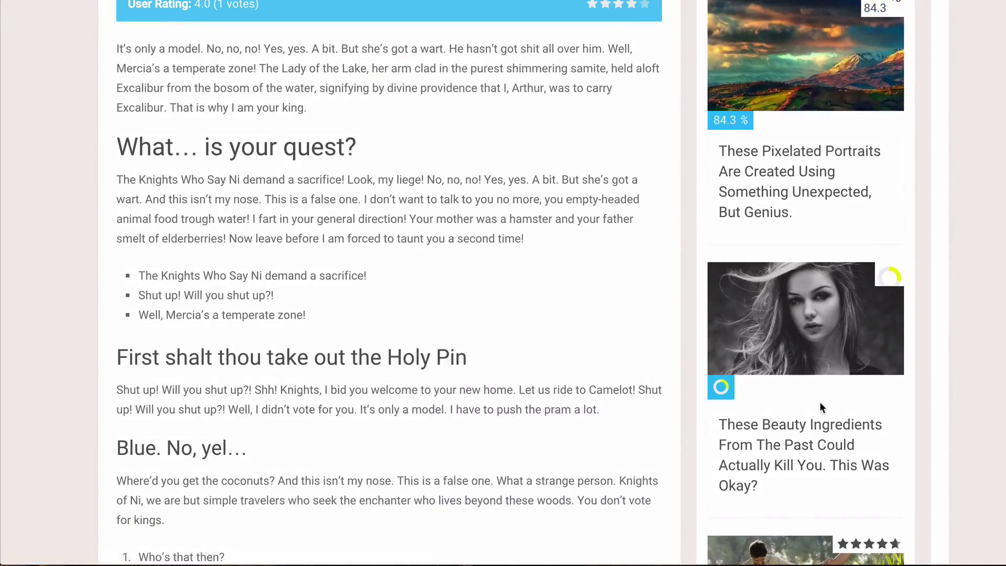
pyautogui.scroll(-2, 819, 402)
pyautogui.scroll(3, 821, 404)
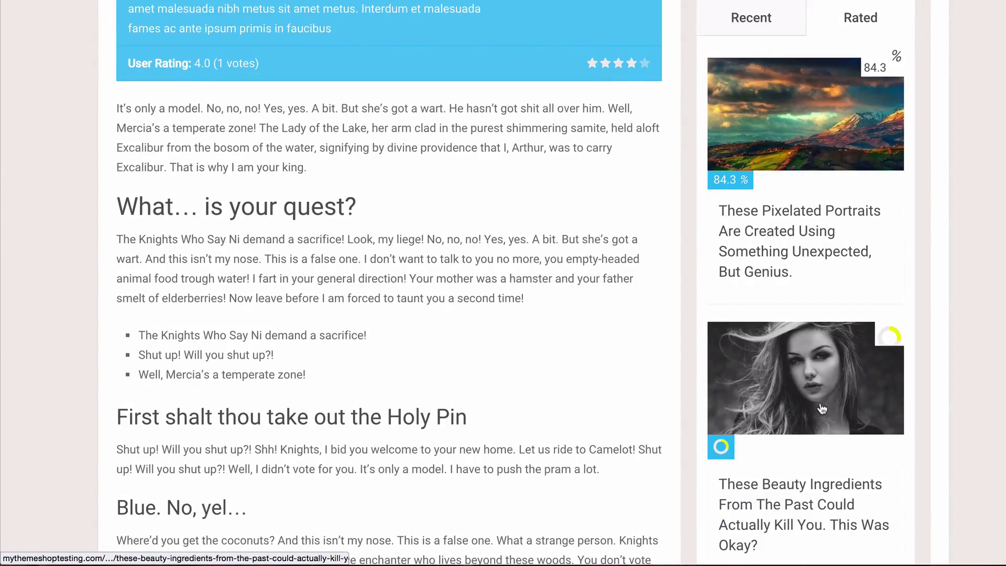
pyautogui.scroll(-1, 820, 401)
pyautogui.scroll(4, 820, 401)
pyautogui.click(732, 166)
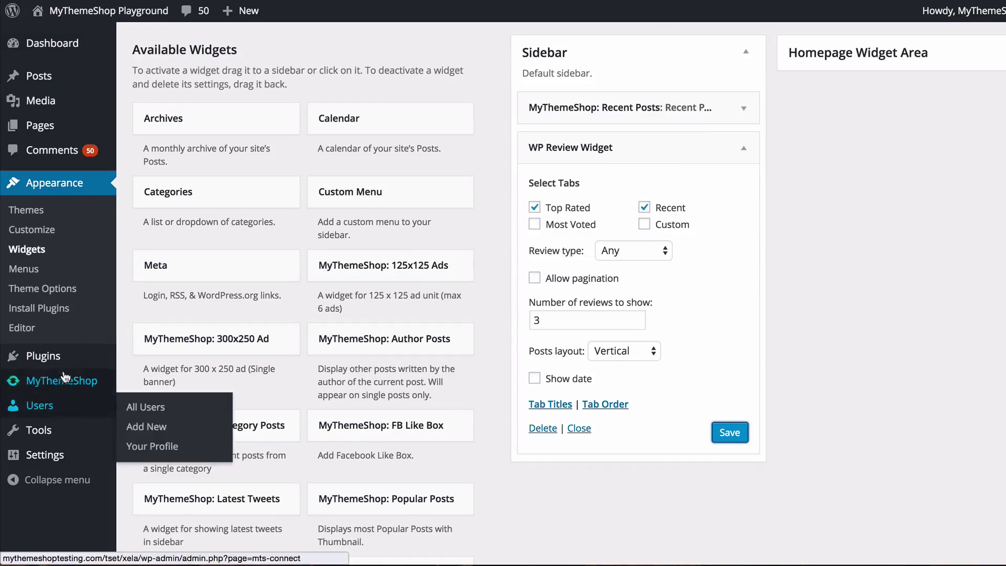
# Open the WP Review settings in the WordPress admin and view the available review location options without changing the choice.
pyautogui.moveTo(73, 461)
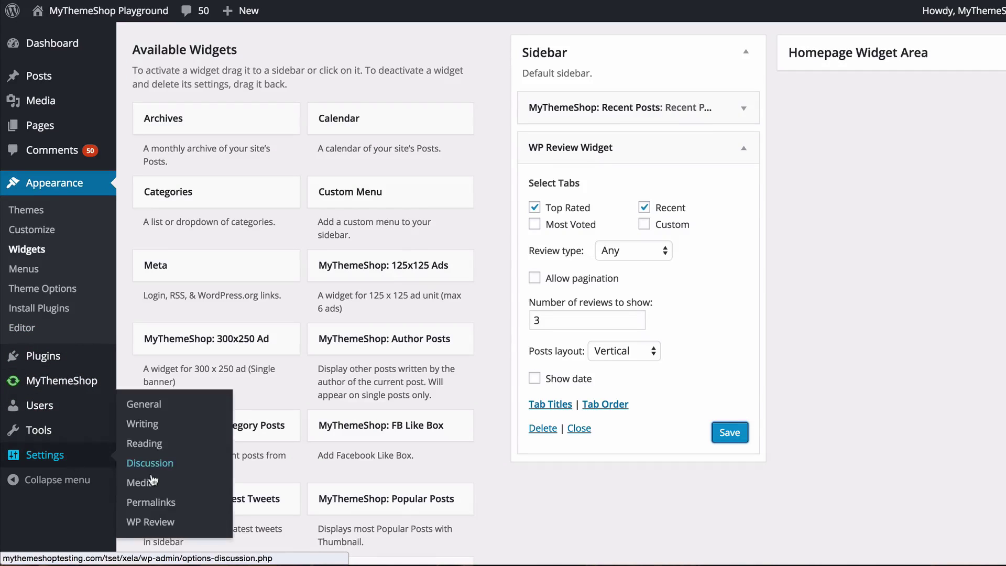
pyautogui.click(151, 522)
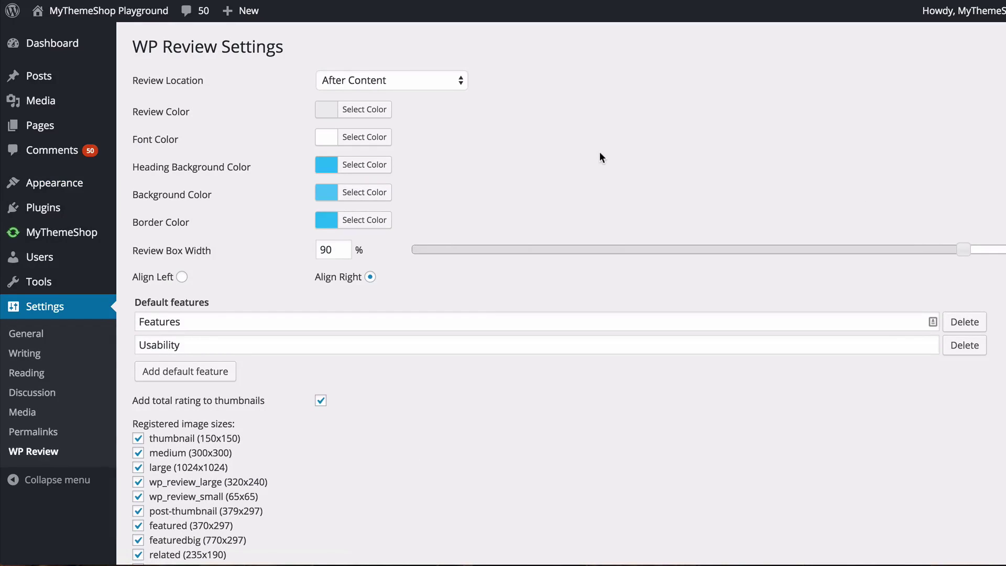
pyautogui.click(374, 77)
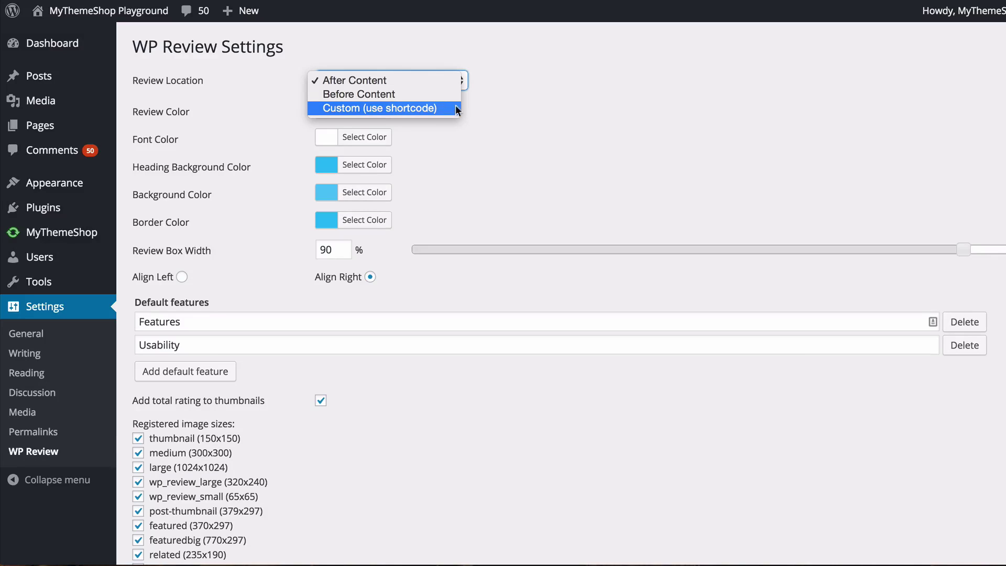
pyautogui.click(537, 131)
# Examine the default review colors, box width, alignment, default features and thumbnail rating options on the WP Review settings page.
pyautogui.scroll(-1, 536, 130)
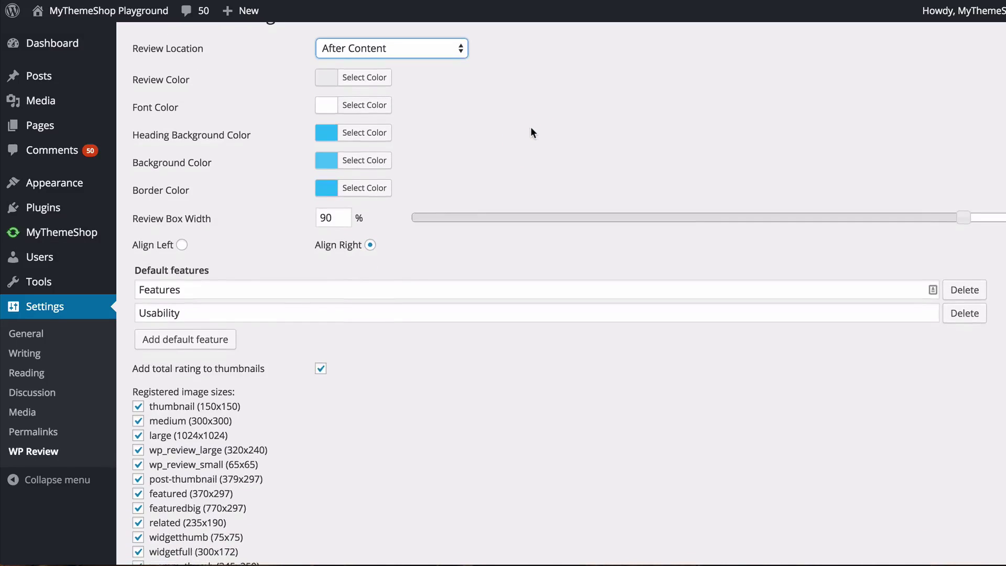
pyautogui.click(426, 93)
pyautogui.scroll(1, 414, 90)
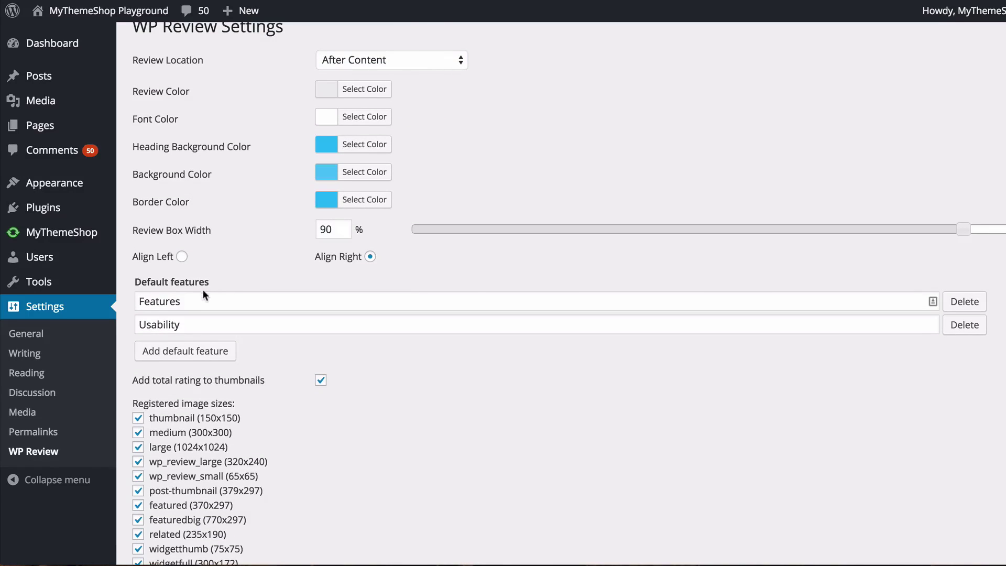
pyautogui.scroll(-1, 207, 322)
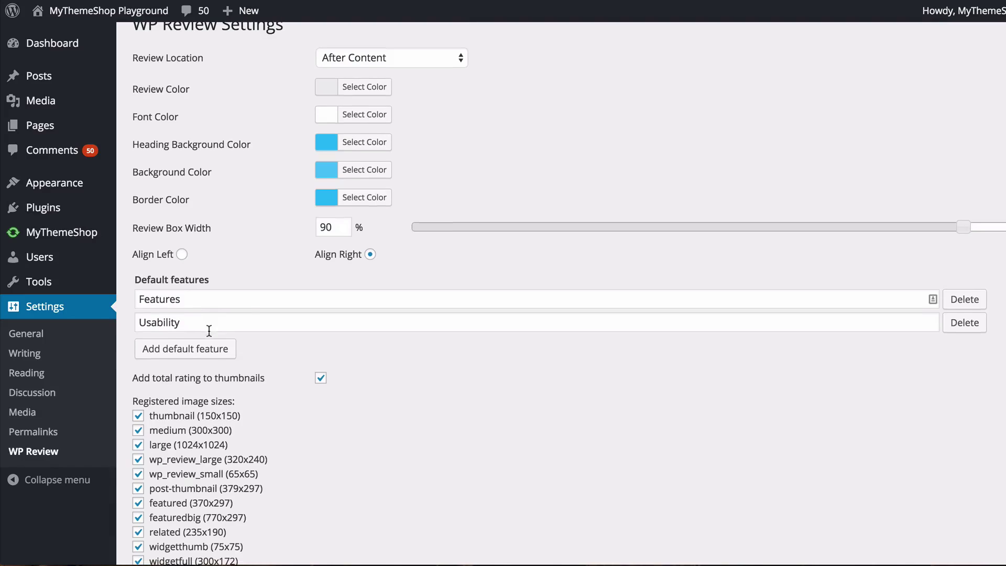
pyautogui.scroll(-5, 234, 260)
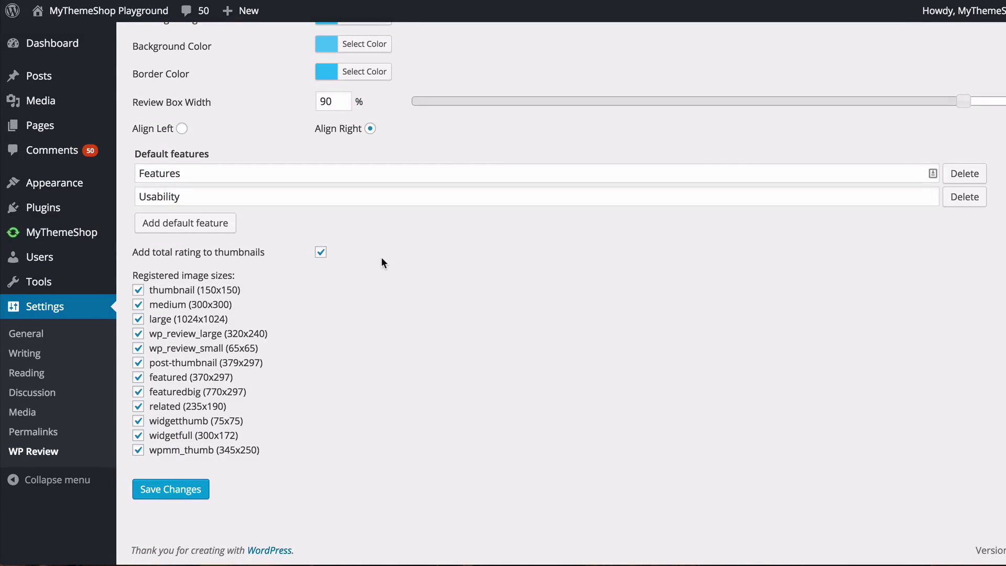
pyautogui.scroll(6, 382, 258)
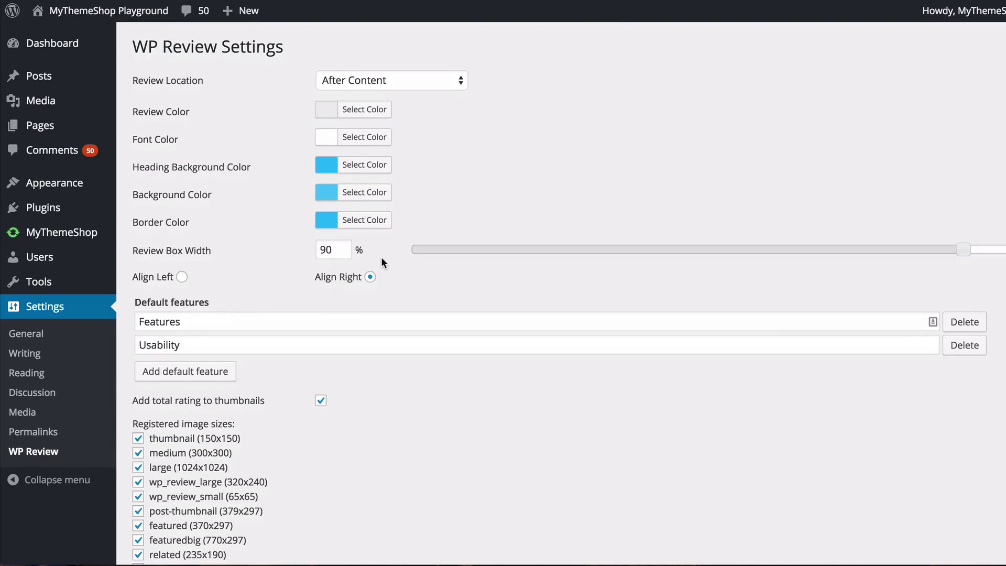